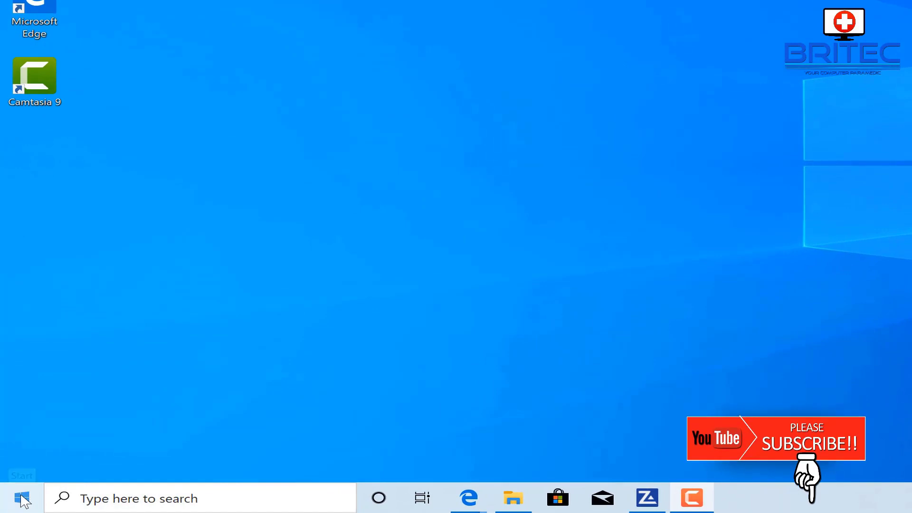
- Open Device Manager and shift its window slightly on the desktop
right_click(24, 499)
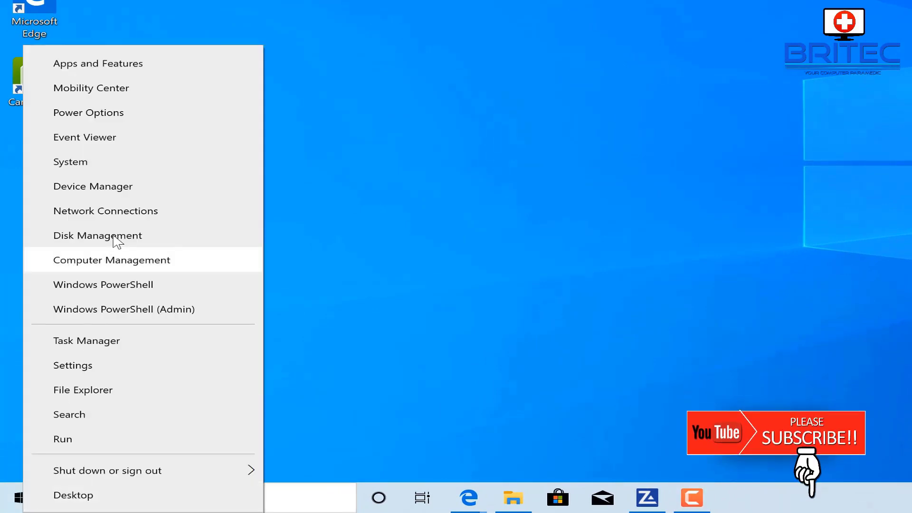
left_click(129, 190)
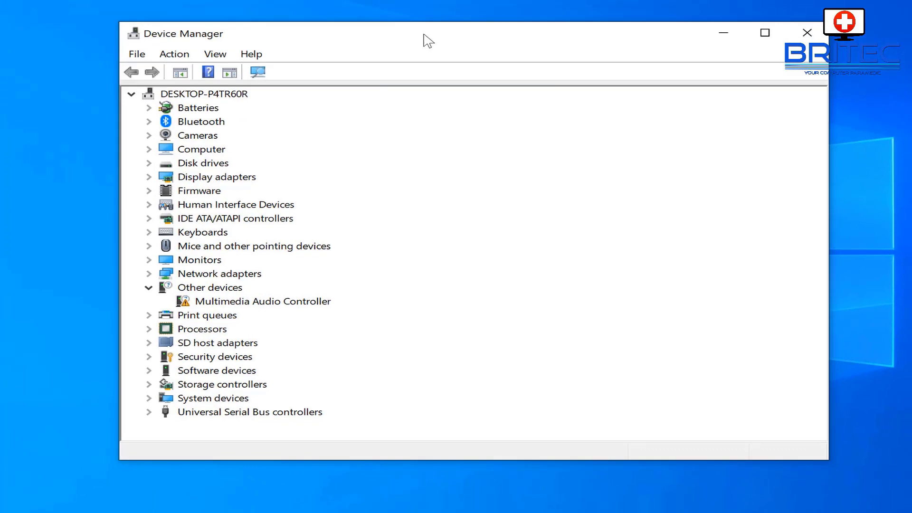
left_click_drag(428, 41, 416, 39)
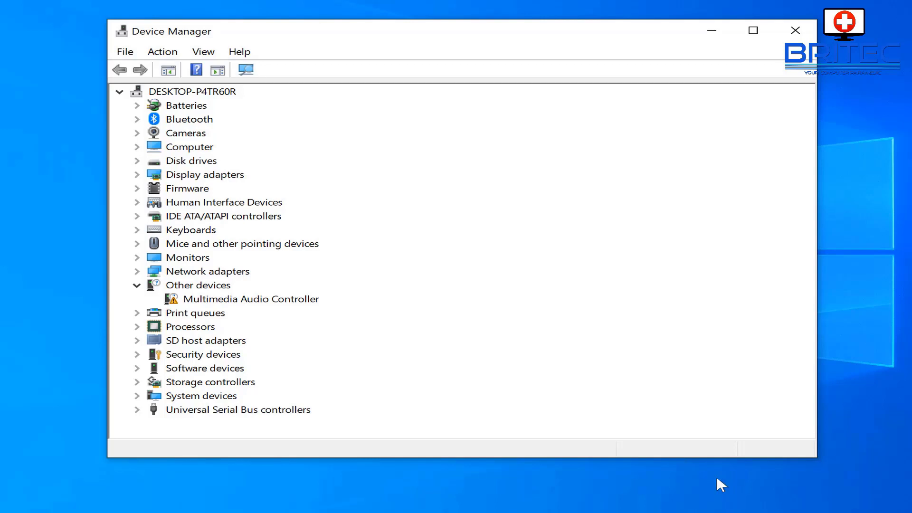
- Try to update the Multimedia Audio Controller driver with the automatic search, continuing the search on Windows Update
left_click(269, 307)
right_click(266, 302)
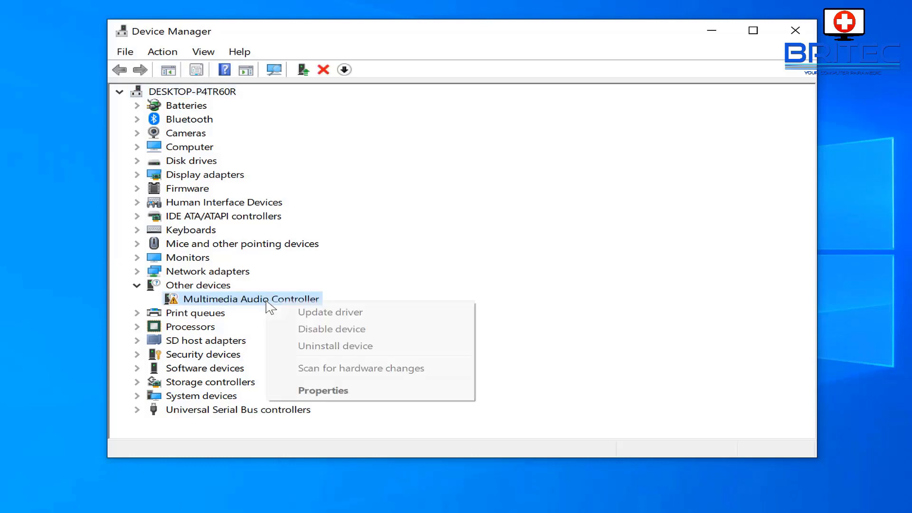
left_click(322, 314)
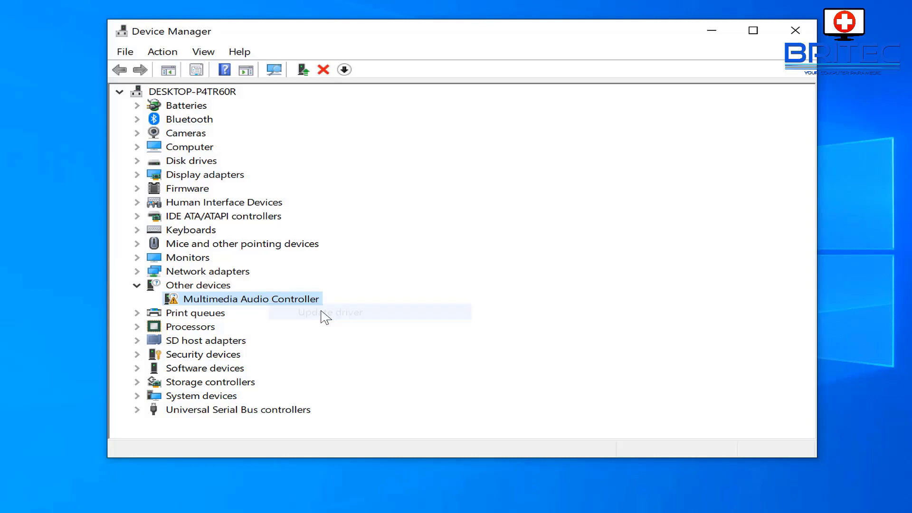
left_click(323, 208)
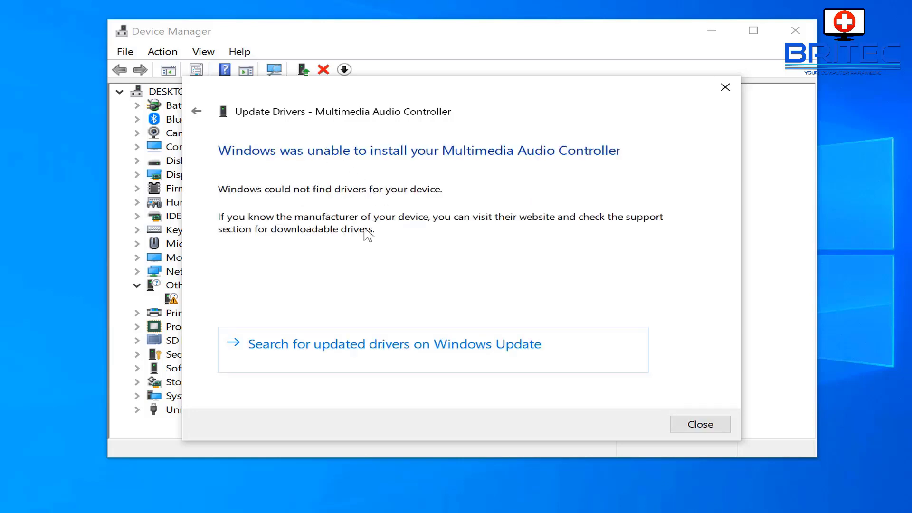
left_click(357, 370)
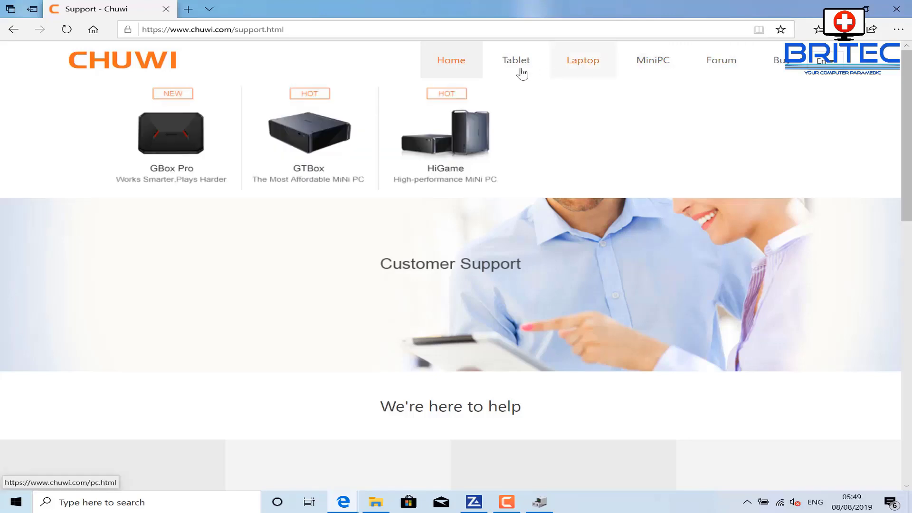
- Browse the tablet and laptop models on the Chuwi support site and open the LapBook Pro product page
mouse_move(519, 71)
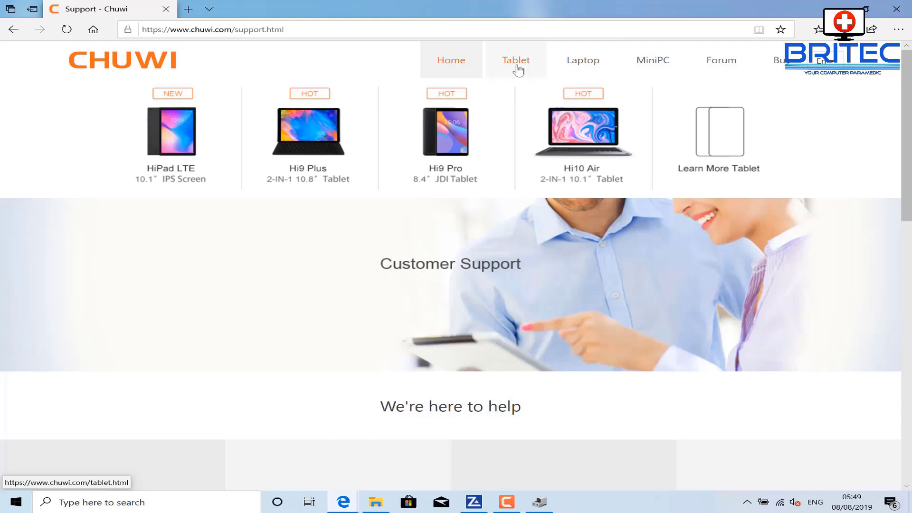
mouse_move(591, 64)
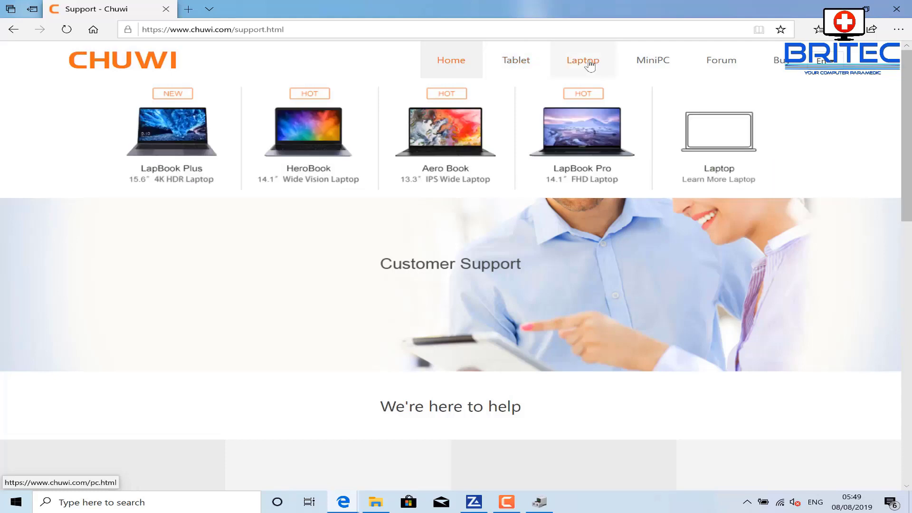
left_click(585, 148)
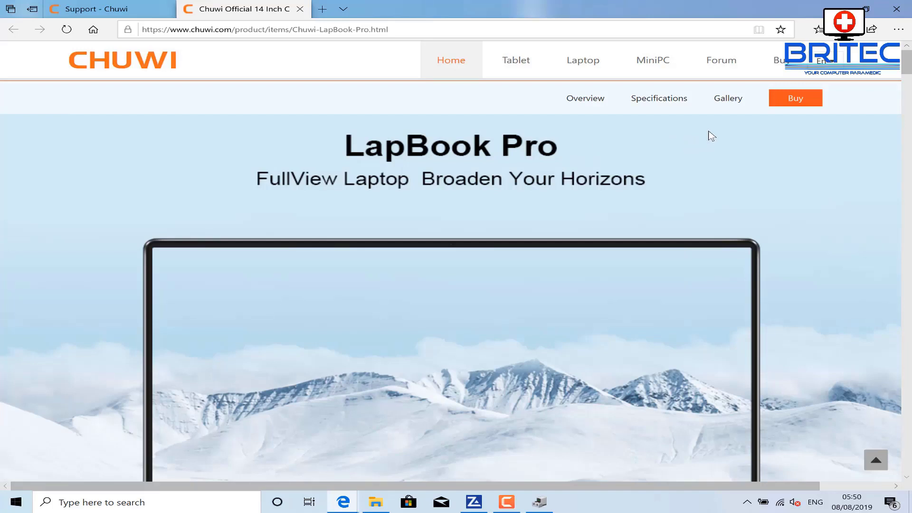
- In the Chuwi forum's download section, filter to Lapbook and open the official Lapbook 14.1 Windows, Driver, Bios Download thread
left_click(711, 71)
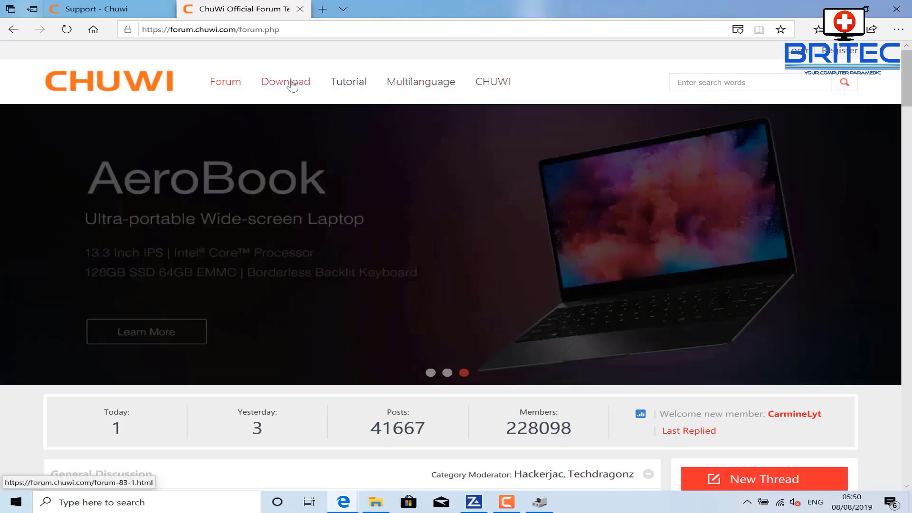
left_click(292, 85)
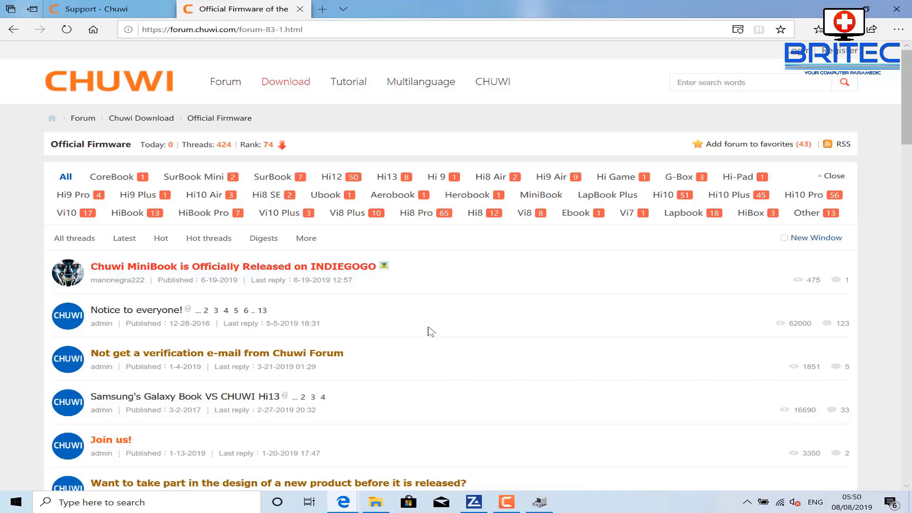
left_click(684, 214)
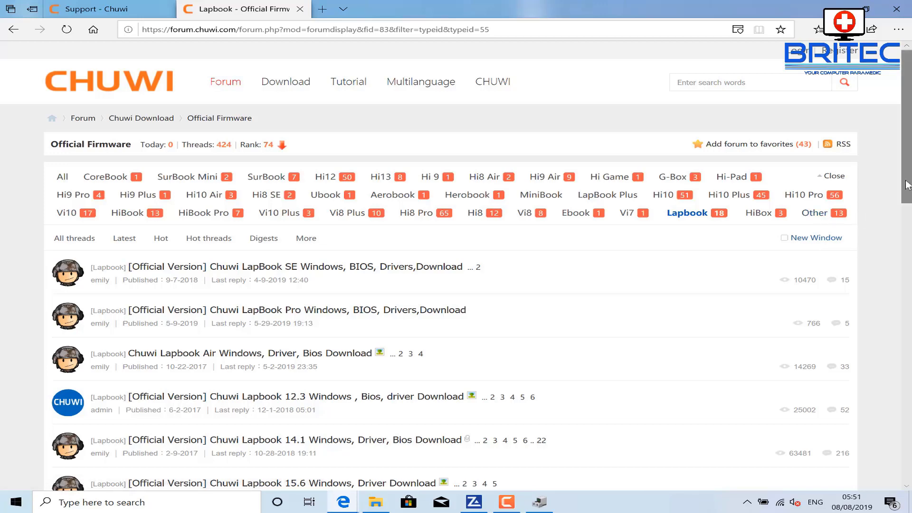
scroll(909, 217, "down", 1)
scroll(909, 219, "down", 2)
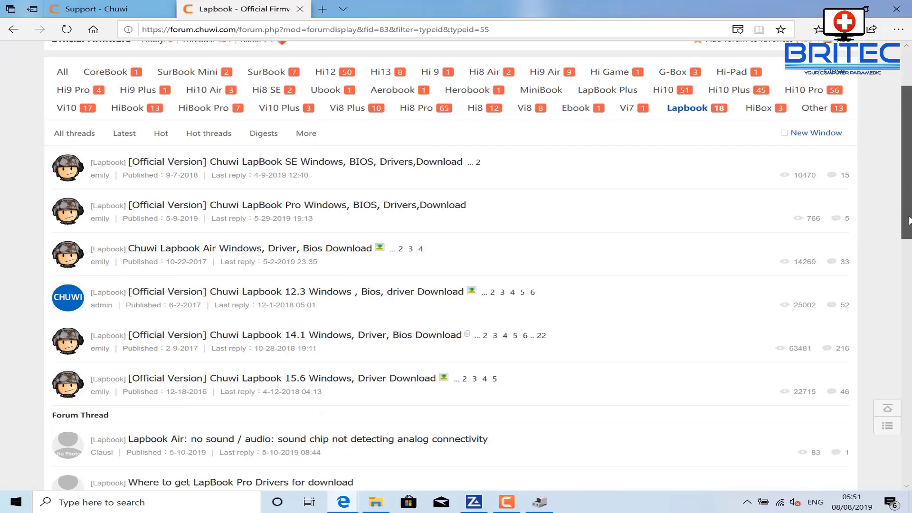
left_click(387, 339)
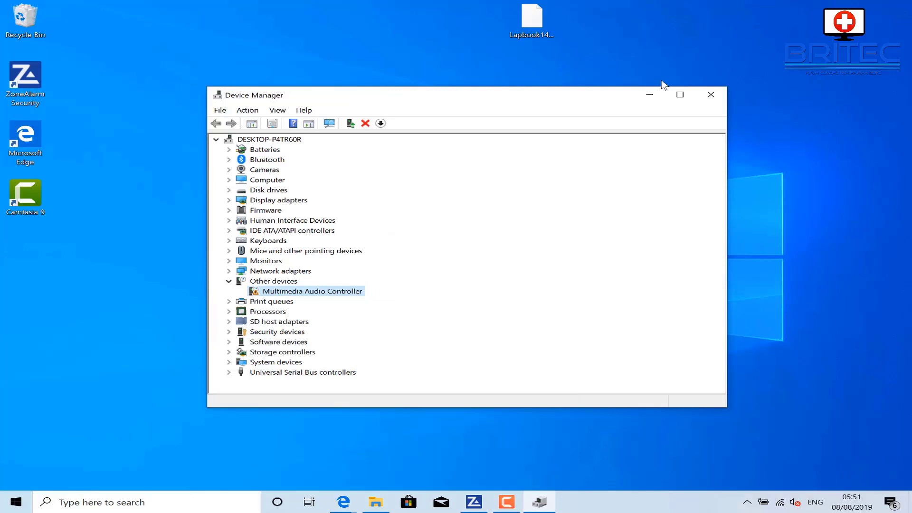
- Minimise Device Manager and open the desktop archive Lapbook14.1driver.rar in 7-Zip
left_click_drag(532, 23, 479, 35)
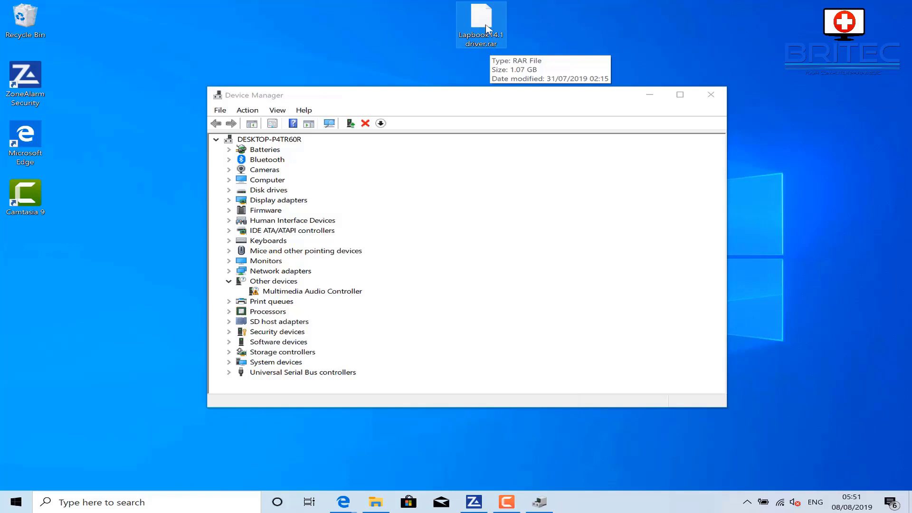
left_click(649, 94)
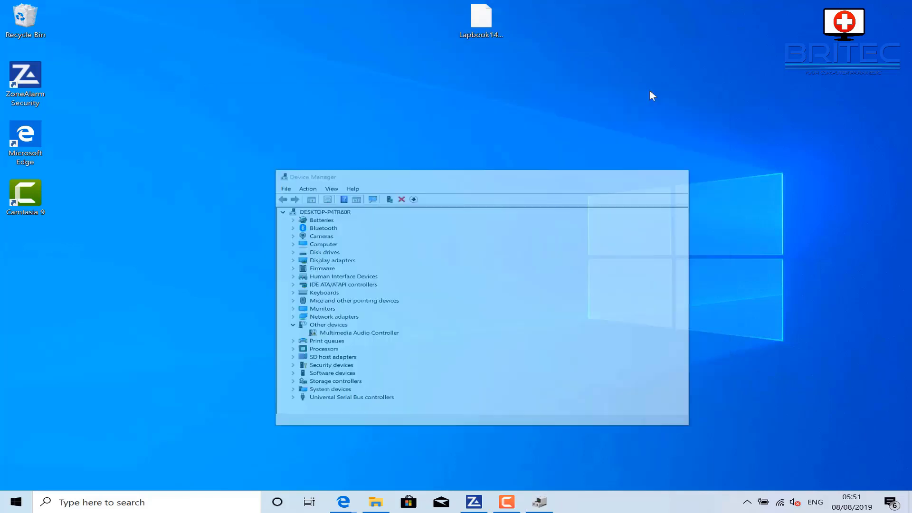
right_click(472, 24)
mouse_move(562, 42)
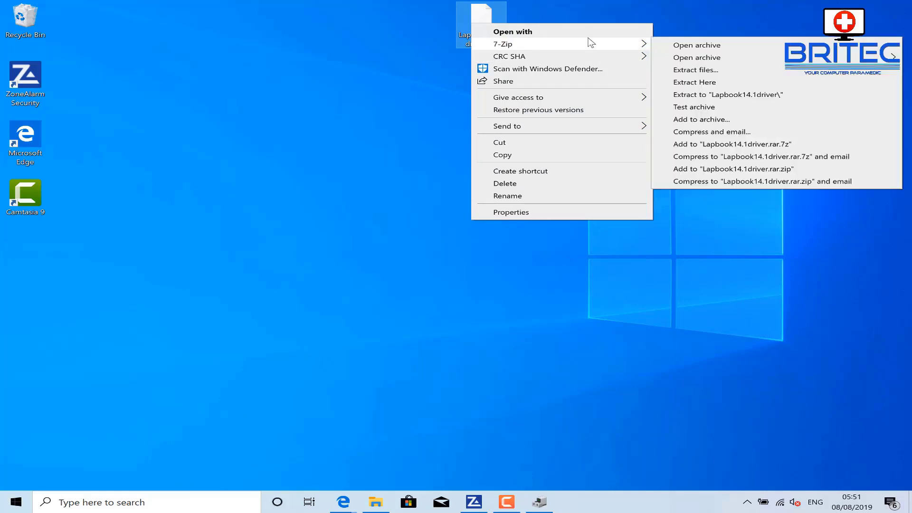
left_click(670, 45)
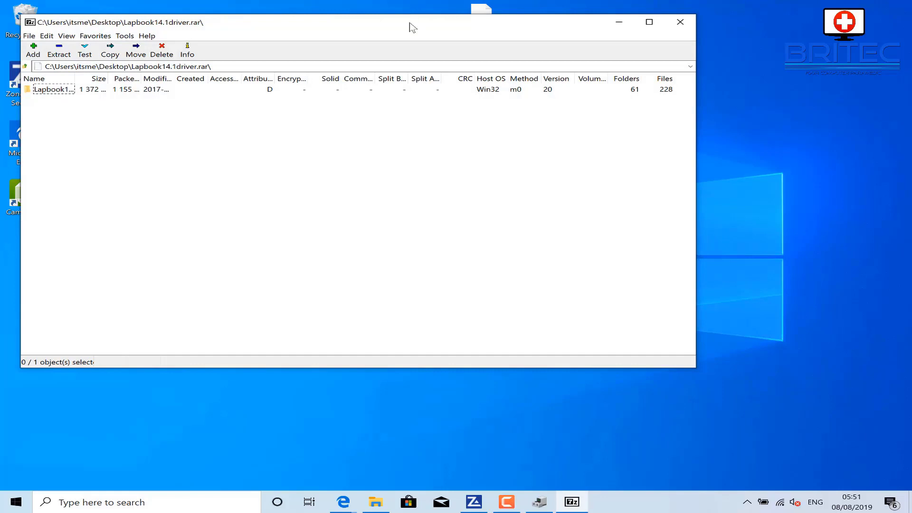
- Move the archive window toward the desktop's centre and browse through the Lapbook14.1驱动 folder into NA14驱动
left_click_drag(413, 27, 522, 69)
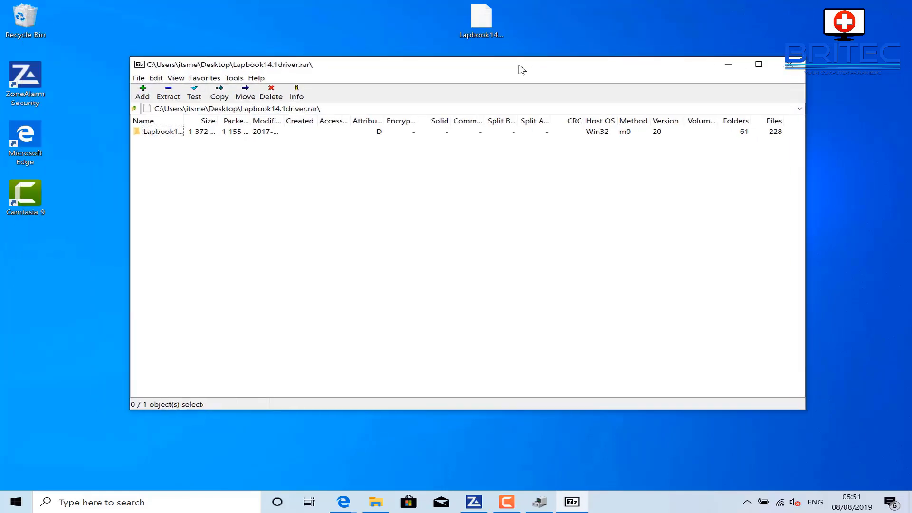
double_click(174, 135)
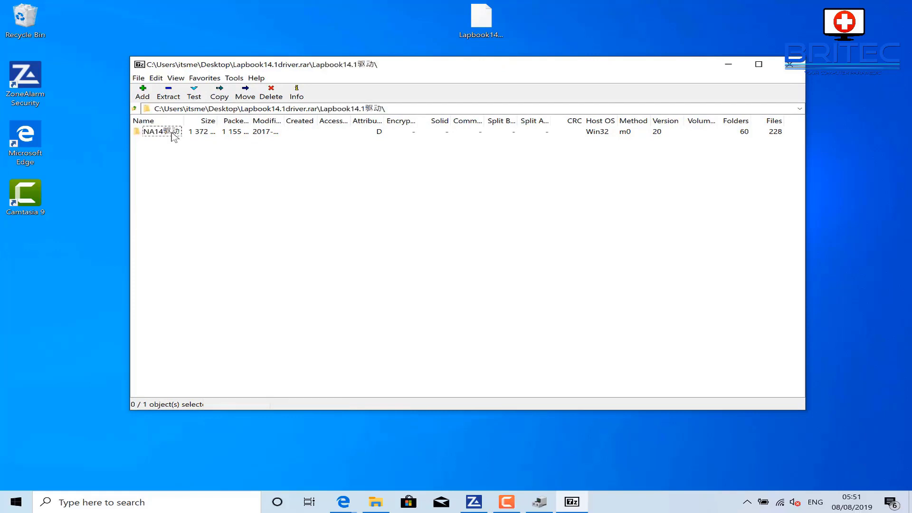
left_click(174, 136)
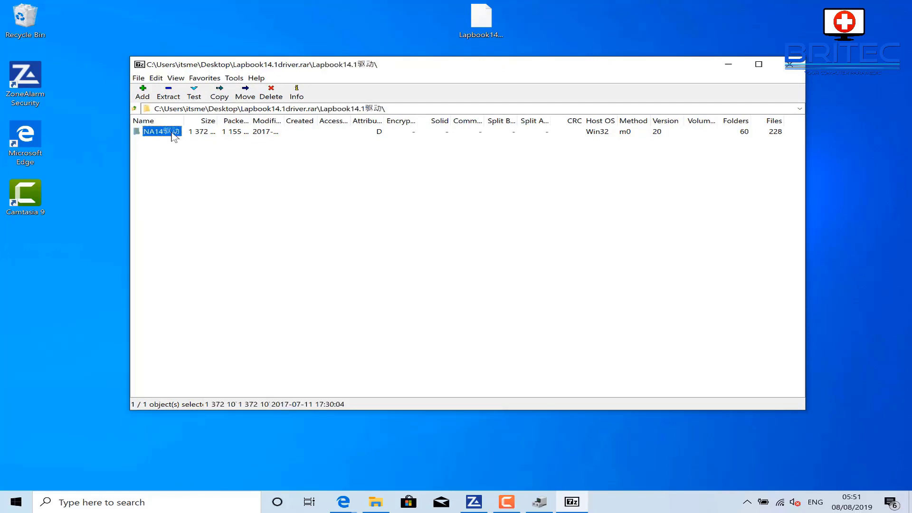
double_click(175, 135)
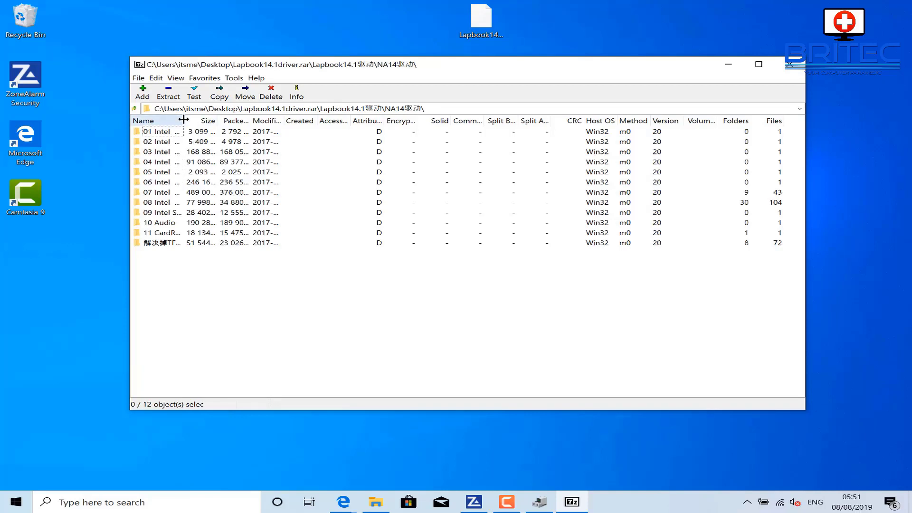
- Widen the Name column to read the driver folder names, look inside the 10 Audio folder and close the archive
left_click_drag(183, 120, 266, 121)
left_click_drag(277, 122, 342, 123)
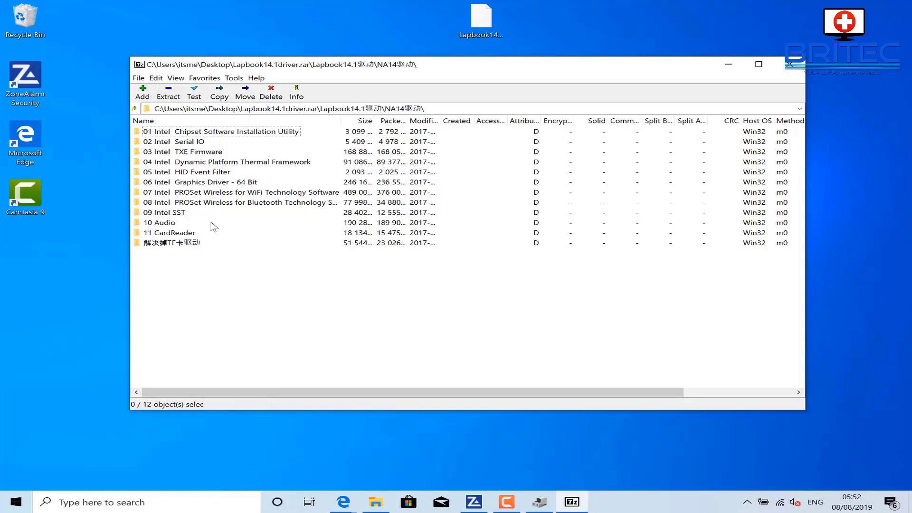
double_click(171, 224)
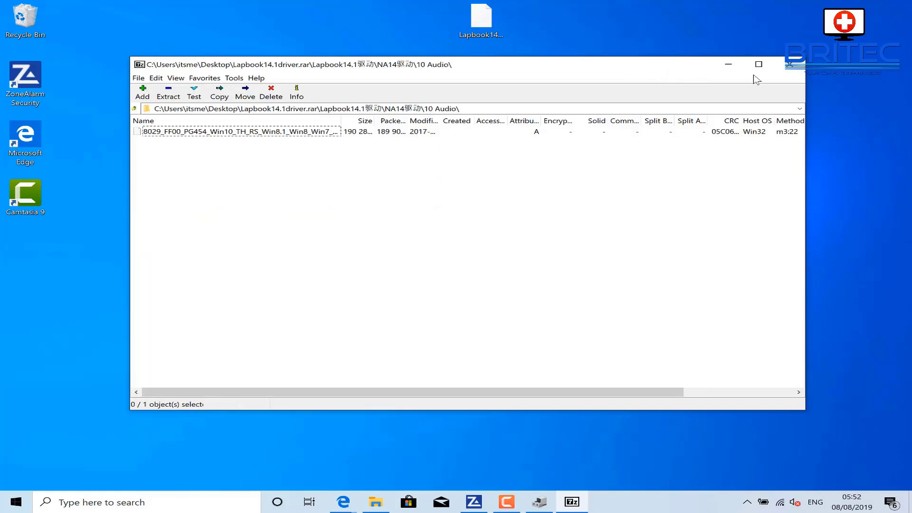
left_click(793, 67)
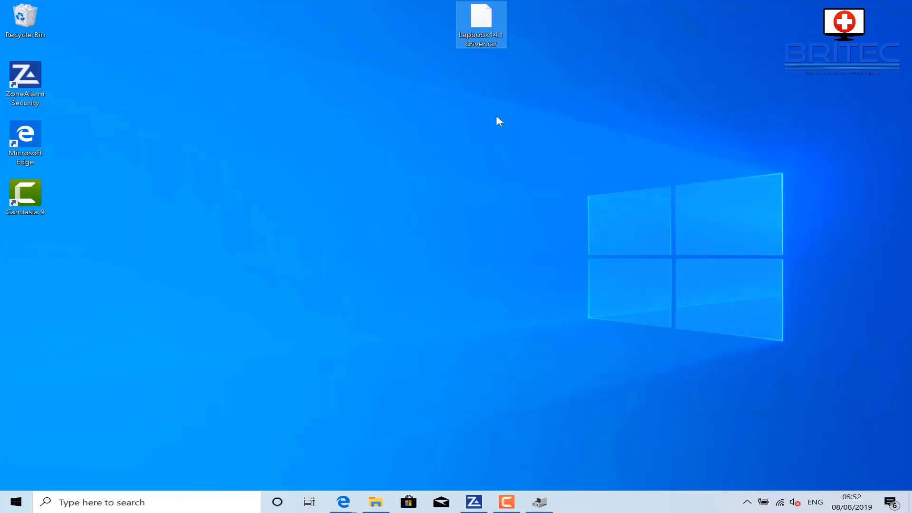
- Search Windows for "sys" and open System Information to check the computer's model
left_click(85, 504)
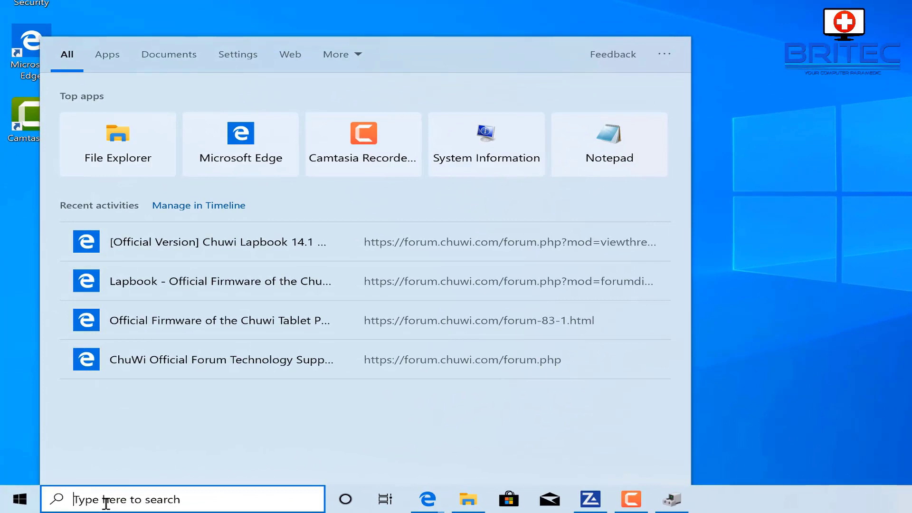
type("sys")
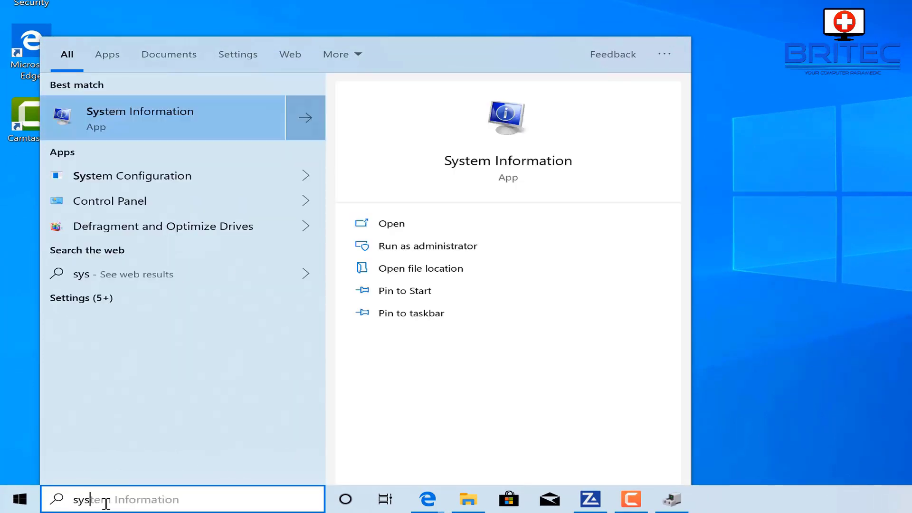
left_click(159, 118)
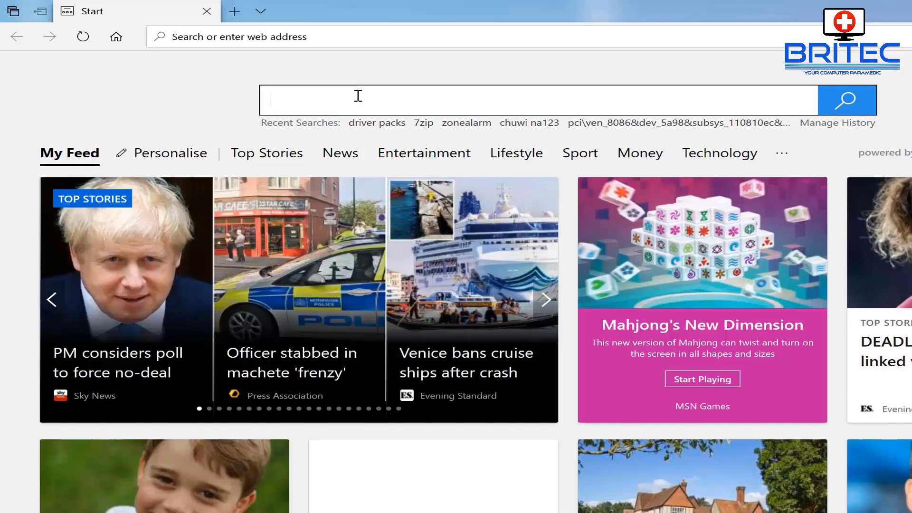
- Search the web for "chuwi na123" in Microsoft Edge, review the results and close the tab
left_click(358, 96)
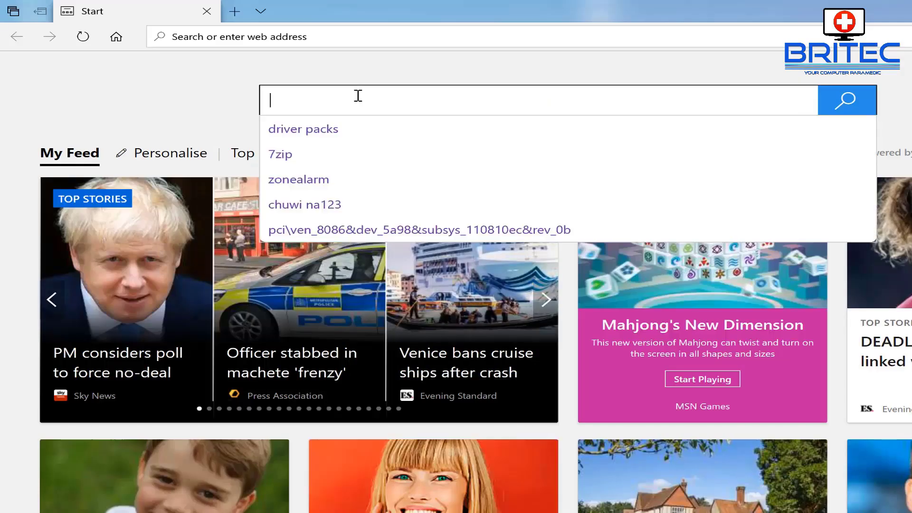
type("c")
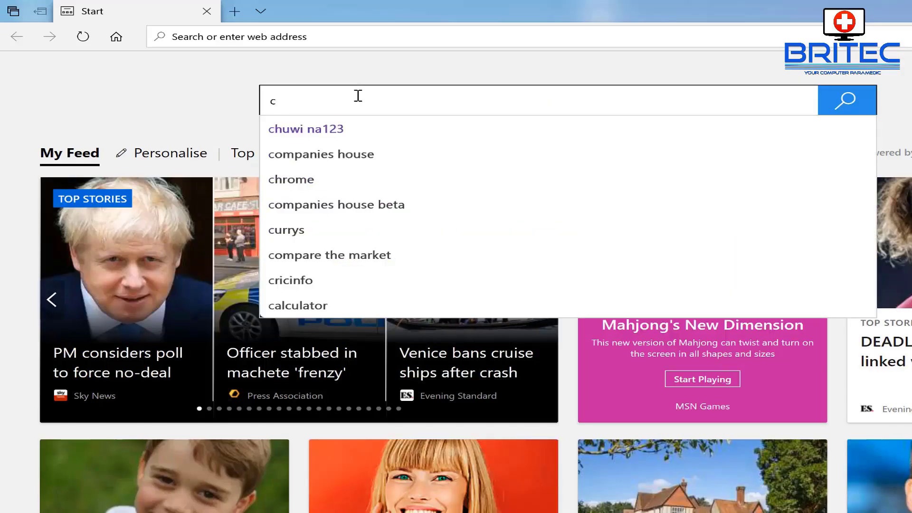
type("huwi")
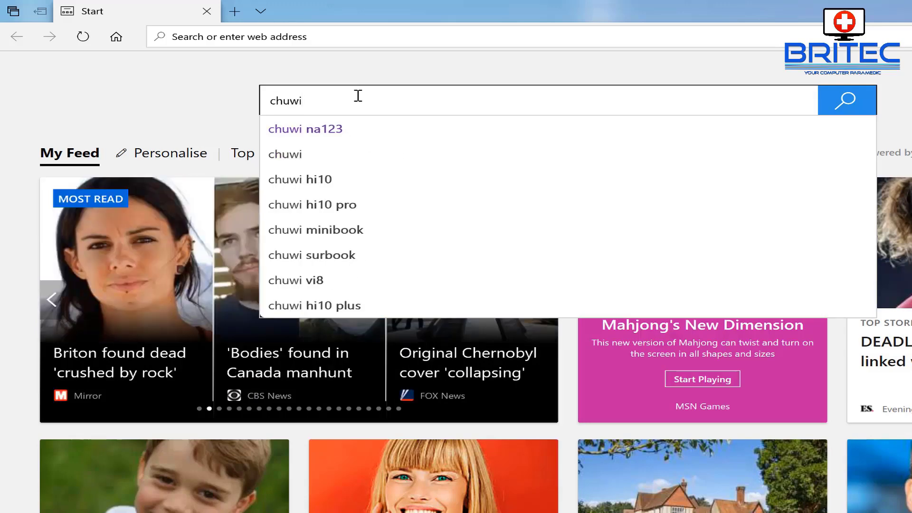
left_click(306, 129)
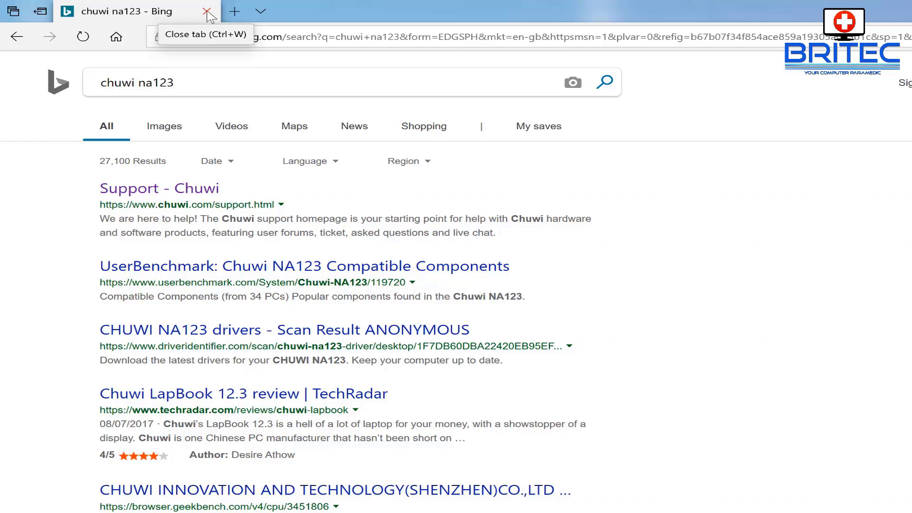
left_click(208, 14)
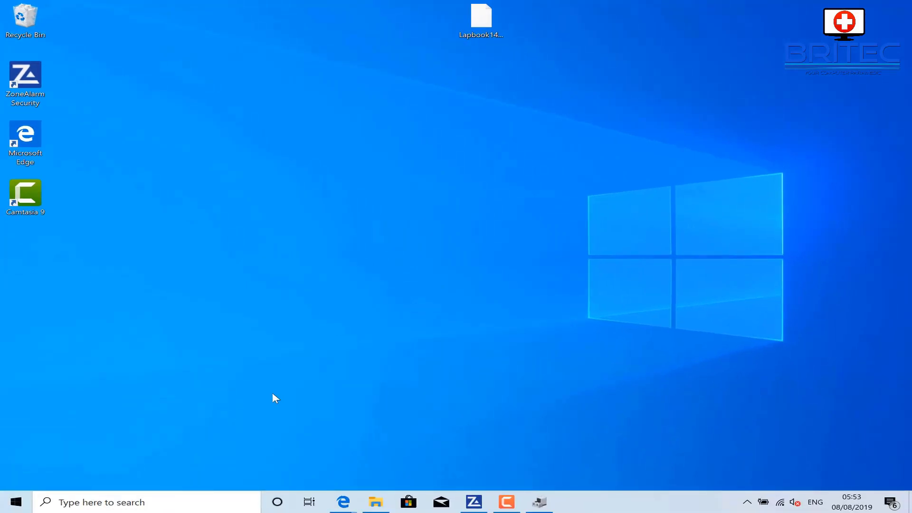
- Open the Multimedia Audio Controller's properties in Device Manager and review its general status, driver information and details
left_click(540, 498)
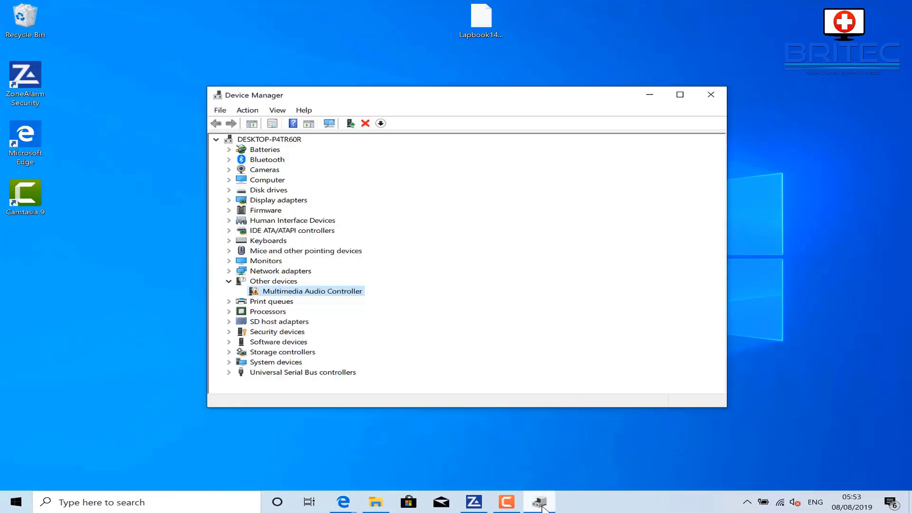
right_click(311, 292)
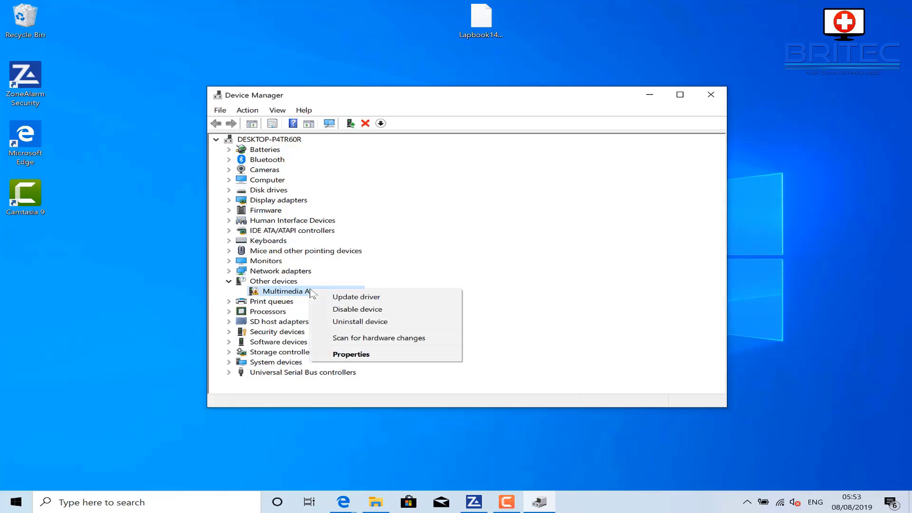
left_click(359, 357)
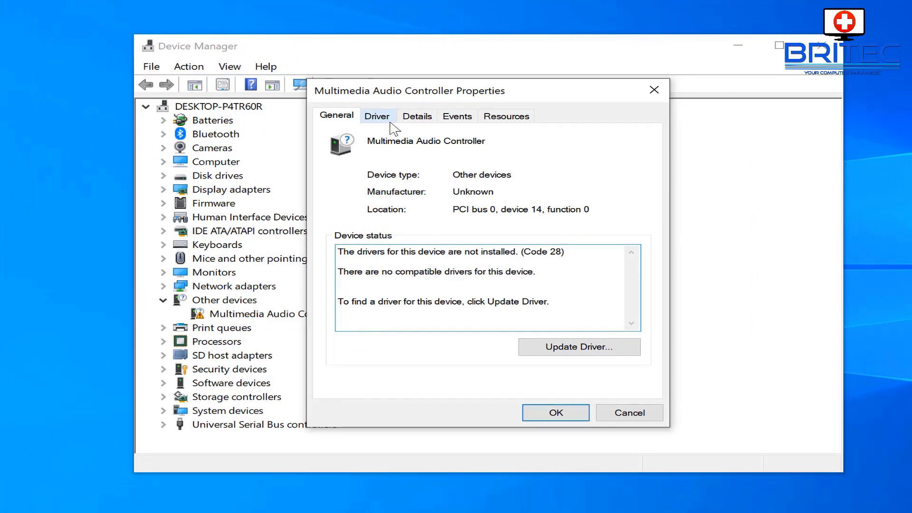
left_click(377, 117)
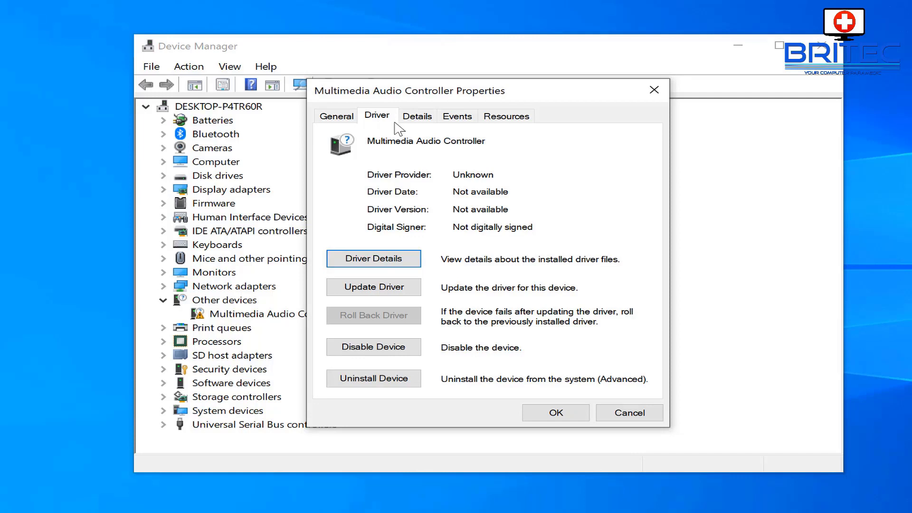
left_click(421, 116)
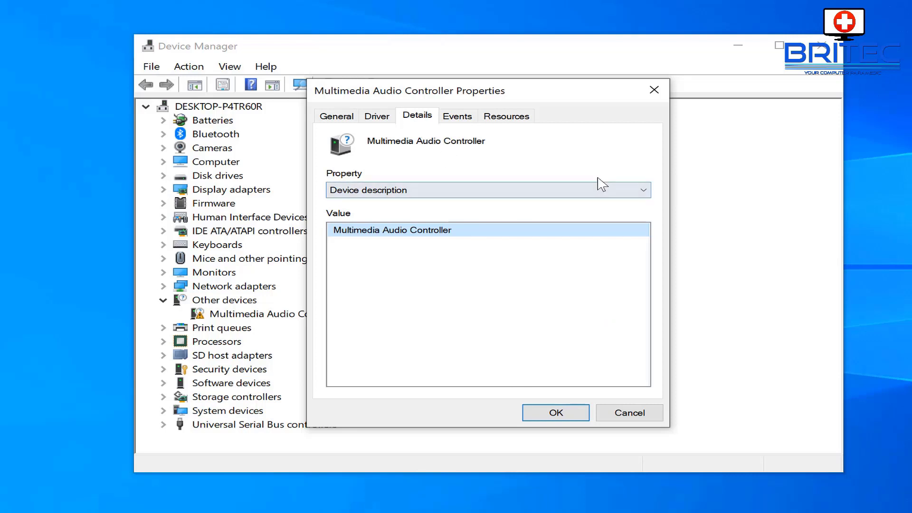
- Display the Hardware Ids property and copy the first ID, PCI\VEN_8086&DEV_5A98&SUBSYS_110810EC&REV_0B
left_click(646, 190)
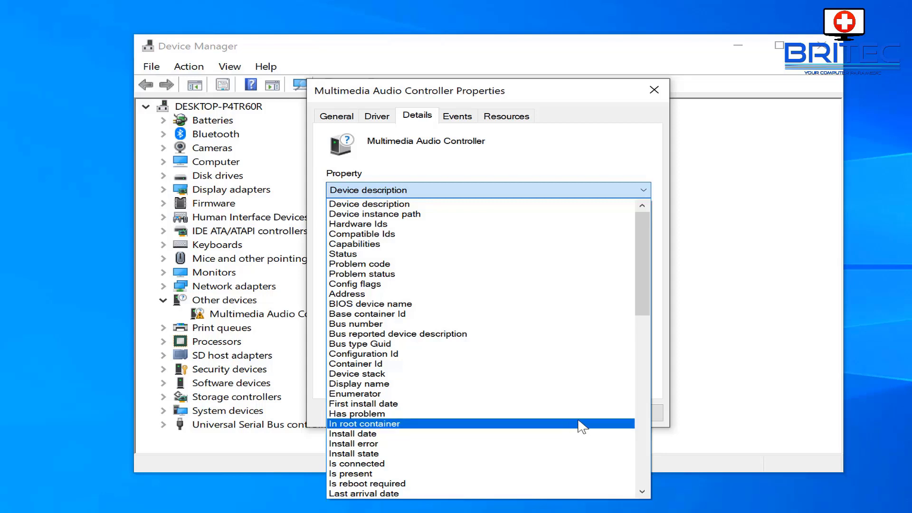
left_click(523, 224)
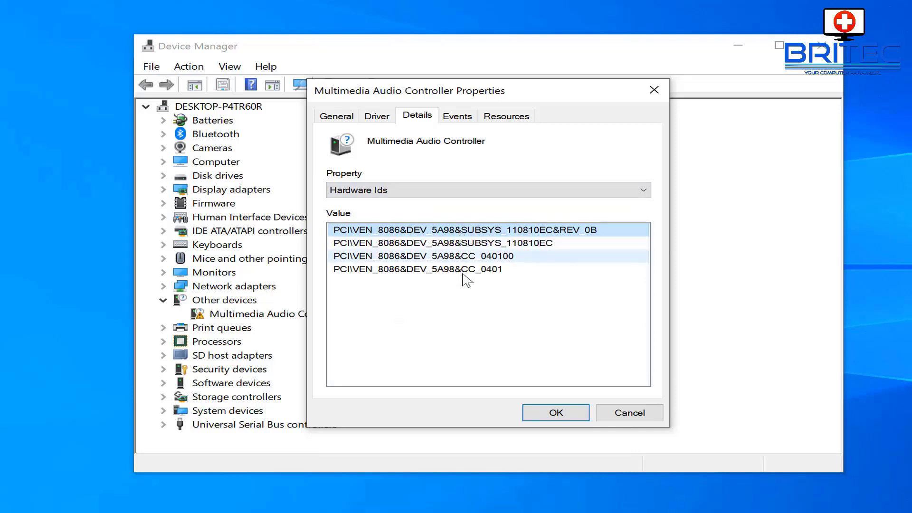
left_click(476, 232)
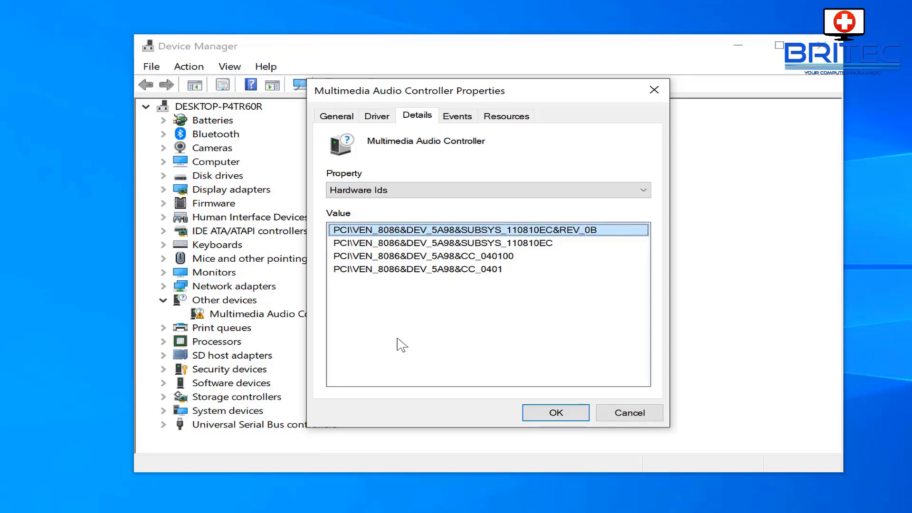
key("ctrl+c")
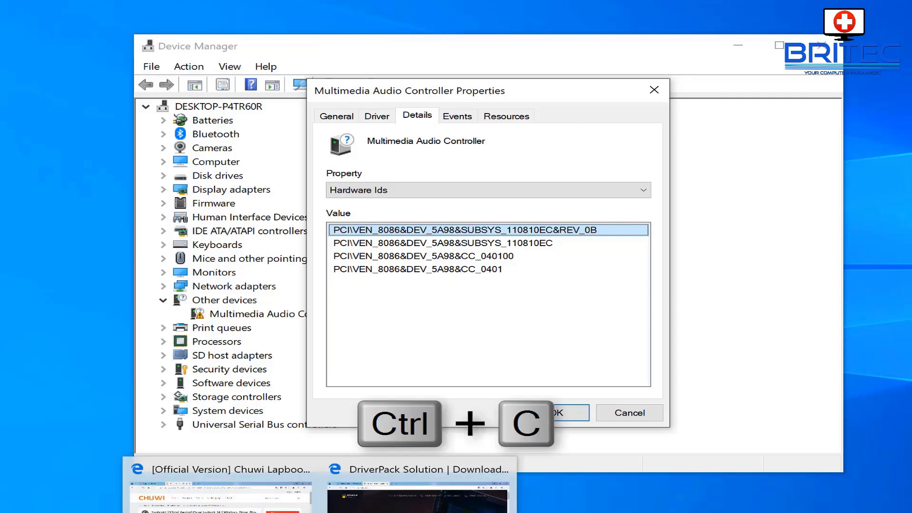
- Switch to a Microsoft Edge start page and paste the copied hardware ID into its web search box
right_click(327, 512)
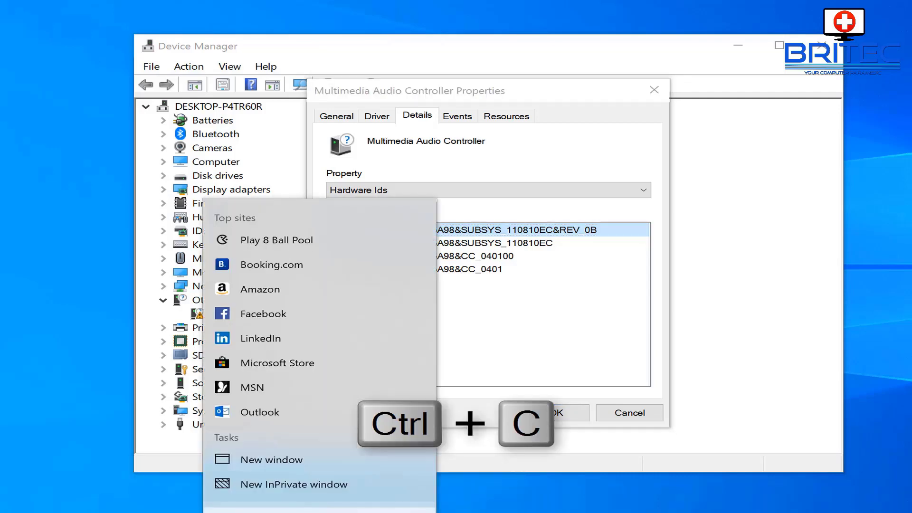
key("Escape")
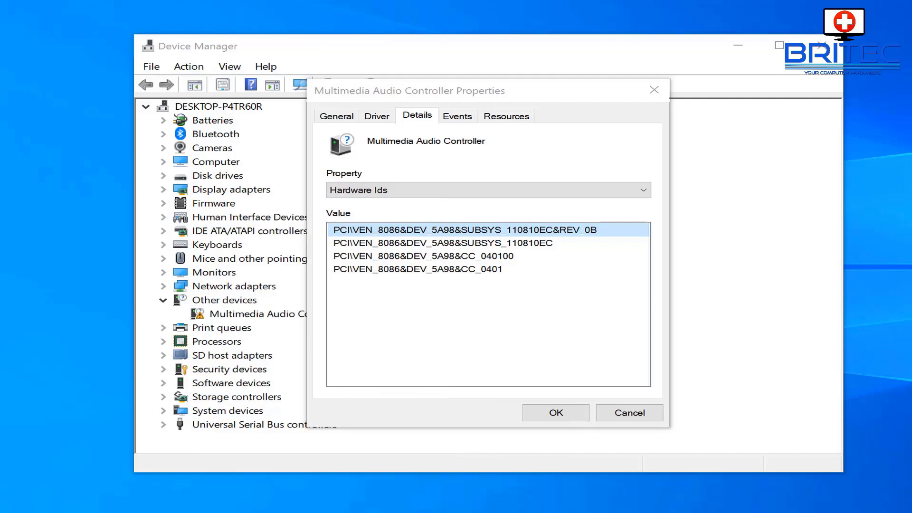
left_click(287, 509)
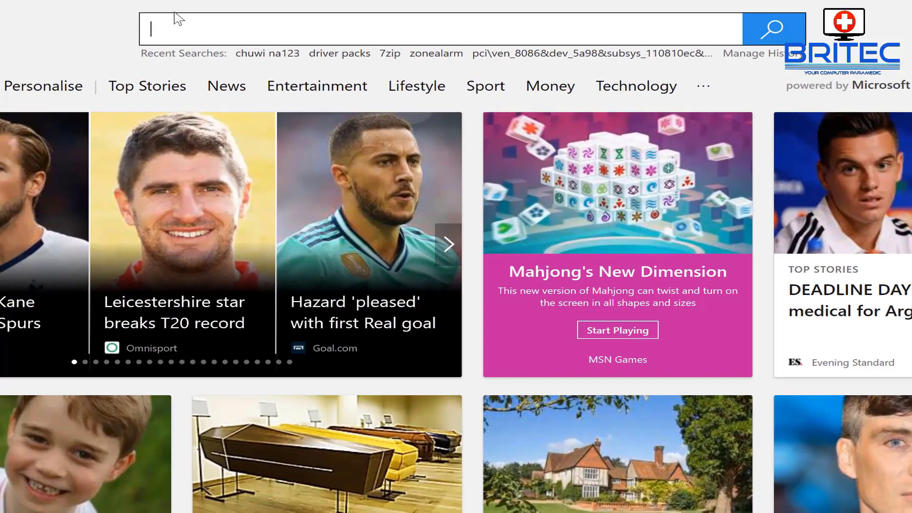
key("ctrl+v")
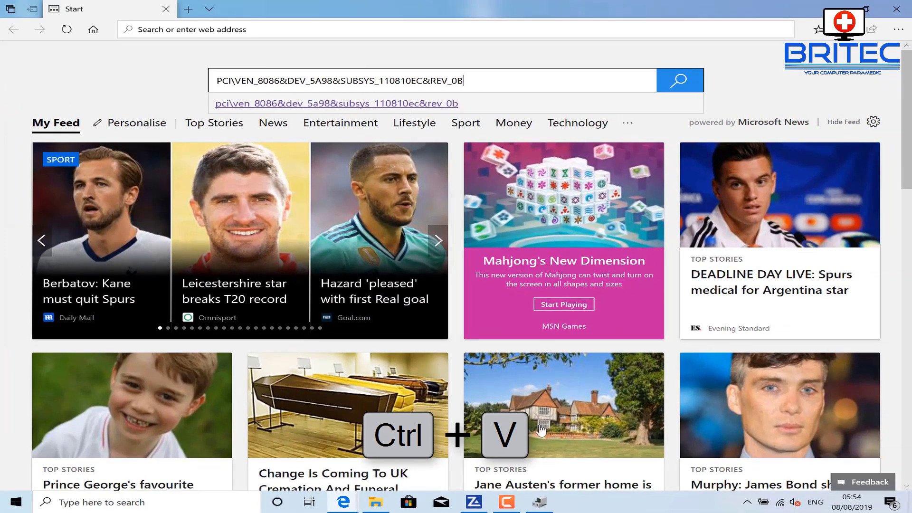
- Bring Device Manager over the browser and reopen the Multimedia Audio Controller's properties to compare its hardware IDs
left_click(539, 504)
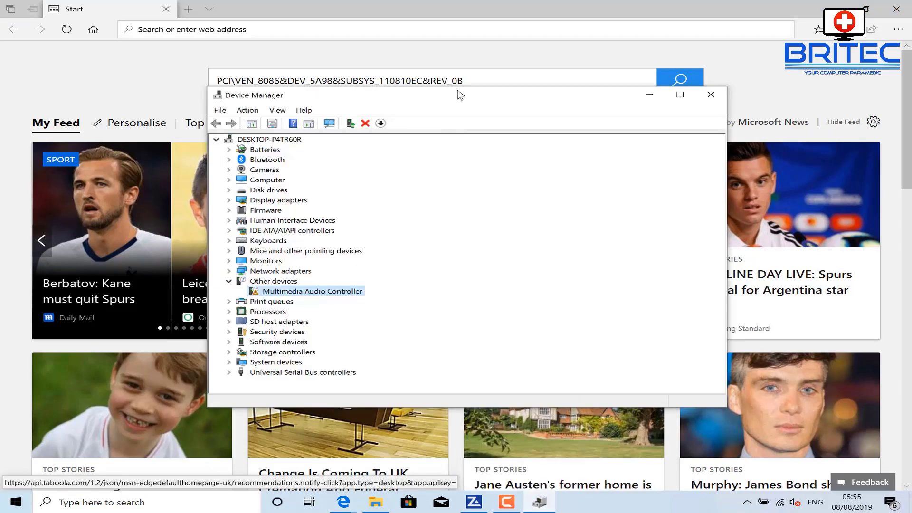
left_click_drag(458, 99, 427, 123)
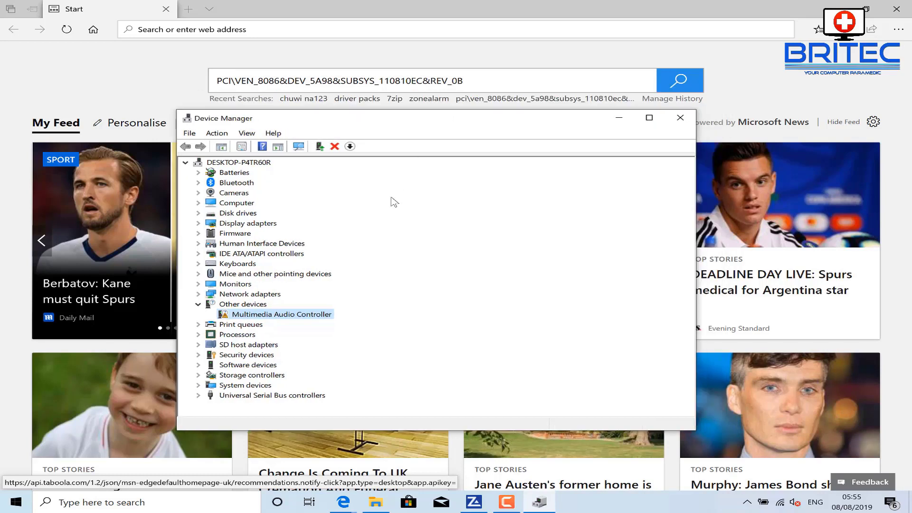
right_click(319, 317)
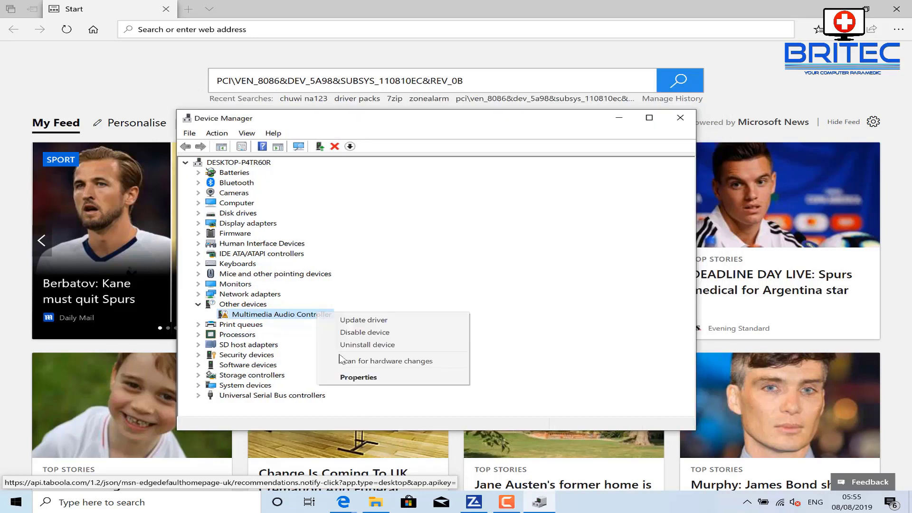
left_click(346, 377)
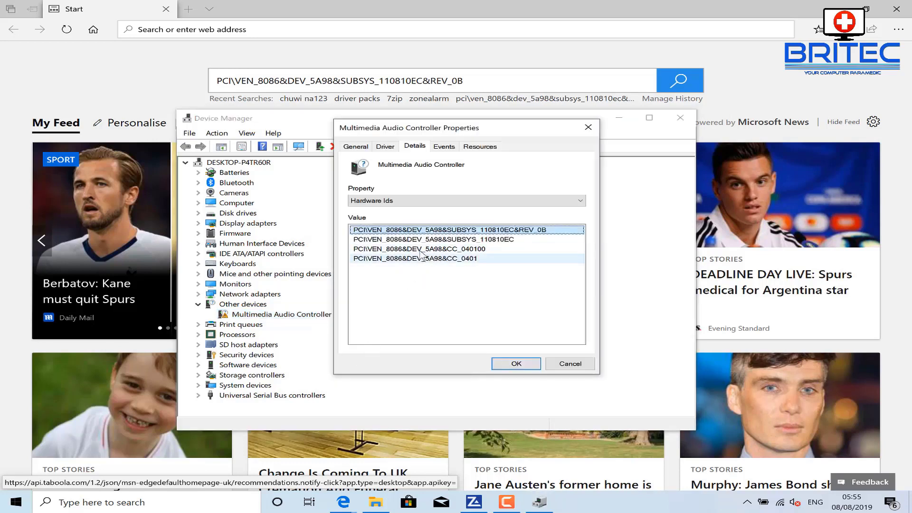
- Search the web for the pasted hardware ID and open the drp.su result for the PCI\VEN_8086&DEV_5A9A Windows 10 x64 driver
left_click(692, 83)
left_click(691, 83)
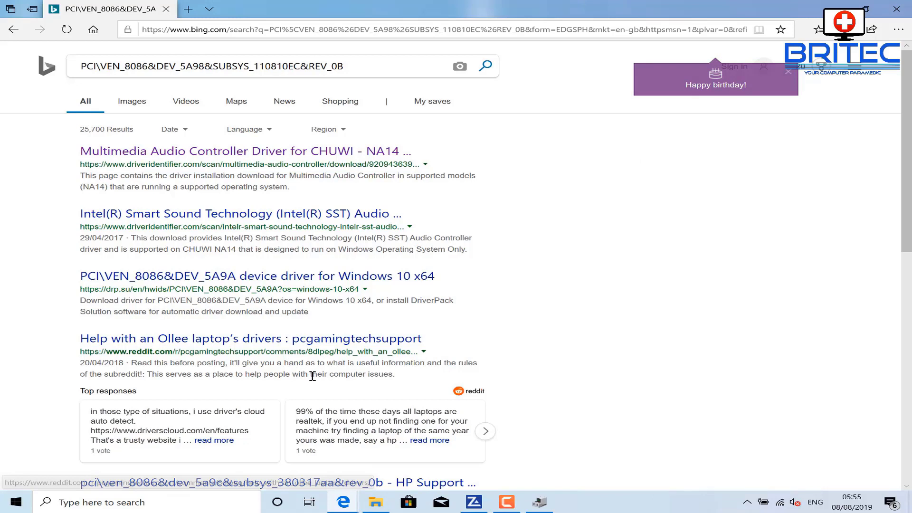
left_click(273, 276)
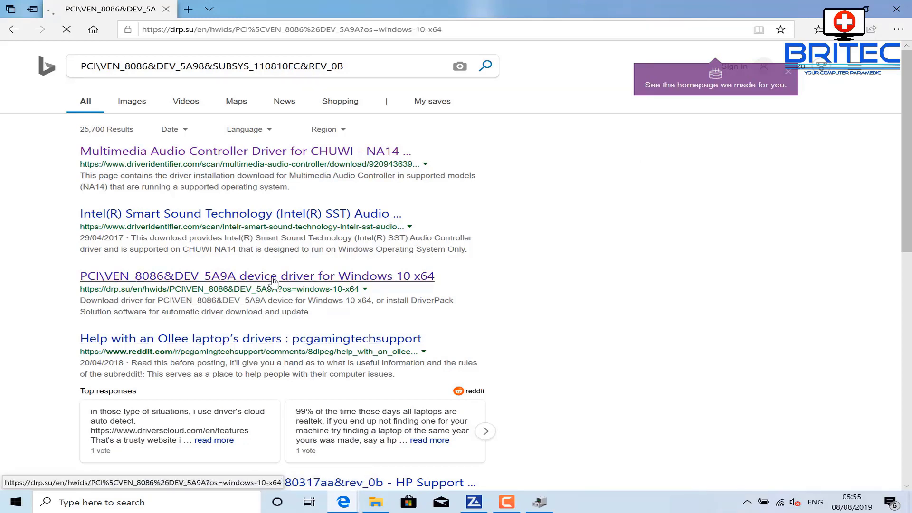
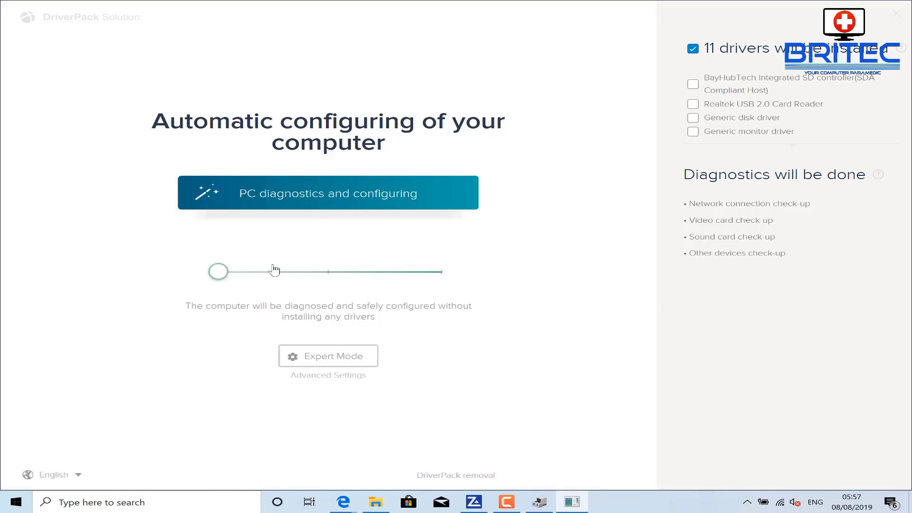
- Enter Expert Mode in DriverPack Solution and look over the DriverPack website, including its DriverPack Cloud section
left_click(317, 362)
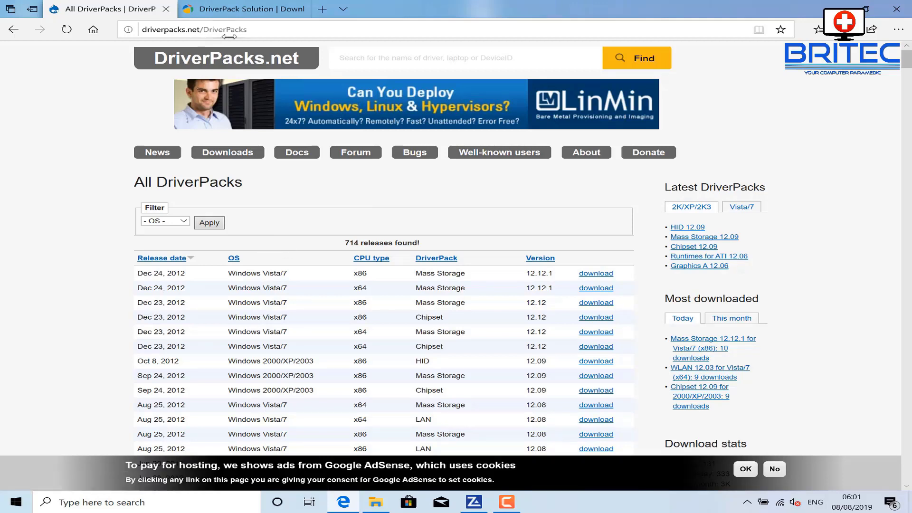
left_click(238, 11)
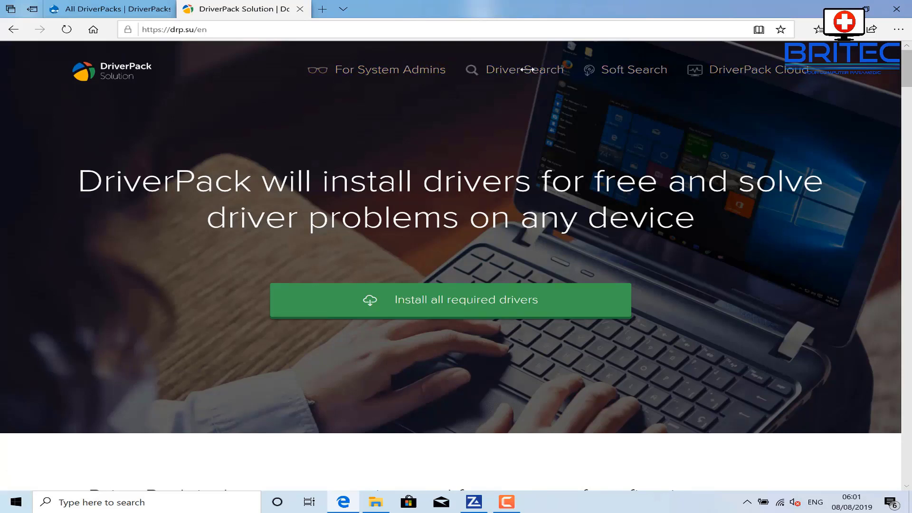
left_click(740, 69)
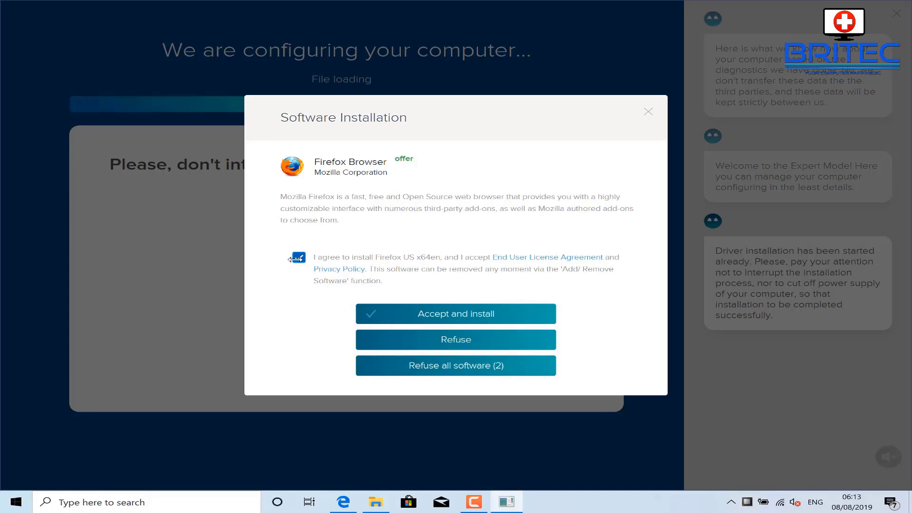
- Untick the Firefox Browser agreement, refuse the bundled software offer and reboot the computer to complete the driver installation
left_click(297, 257)
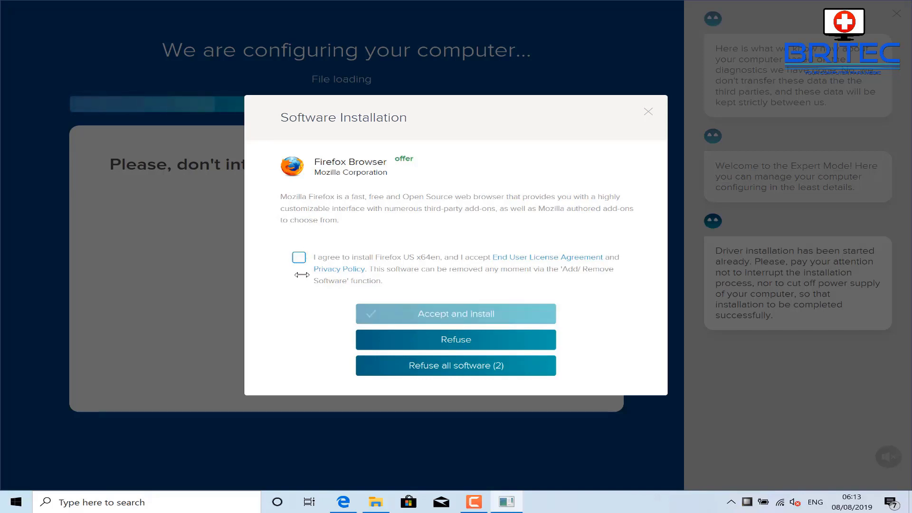
left_click(381, 336)
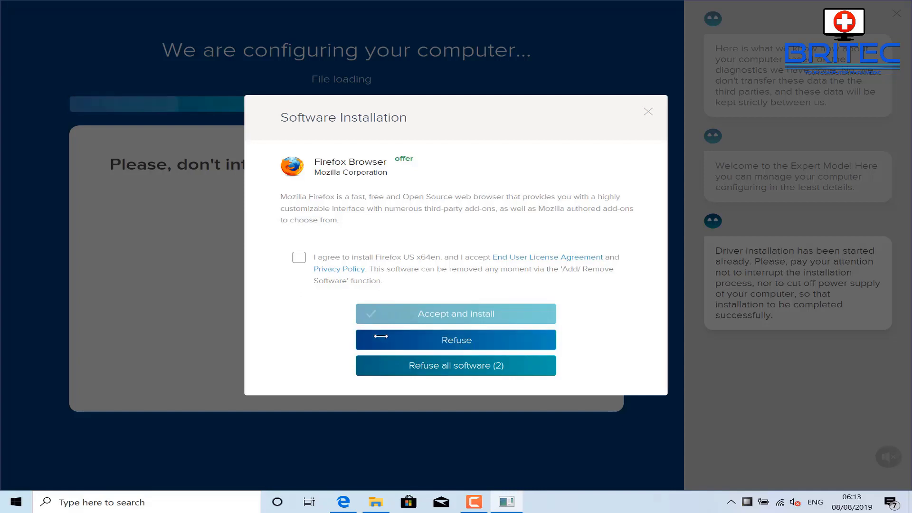
left_click(419, 356)
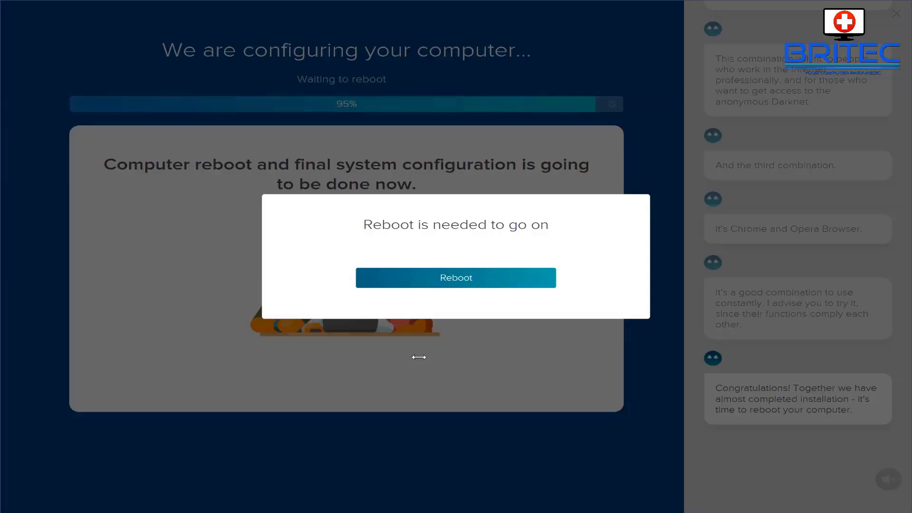
key("Return")
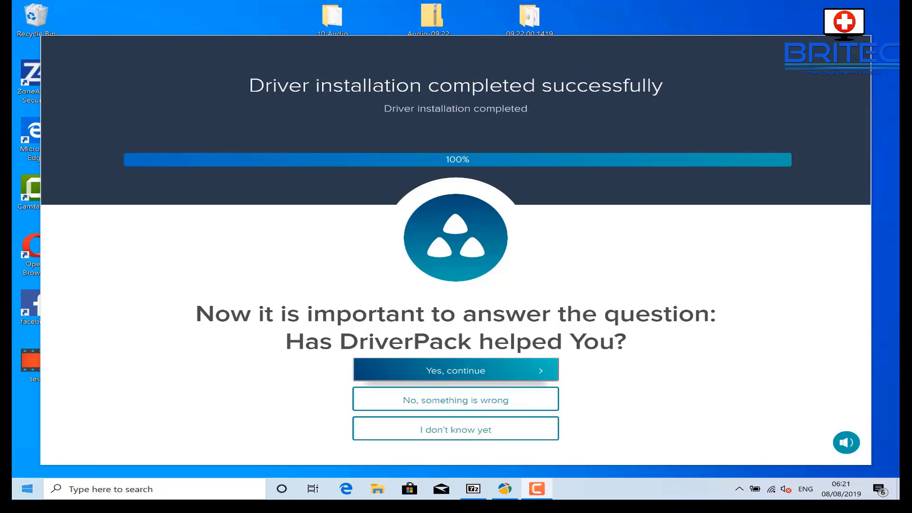
- Open Device Manager to check the Multimedia Audio Controller under Other devices, and close it again
right_click(27, 490)
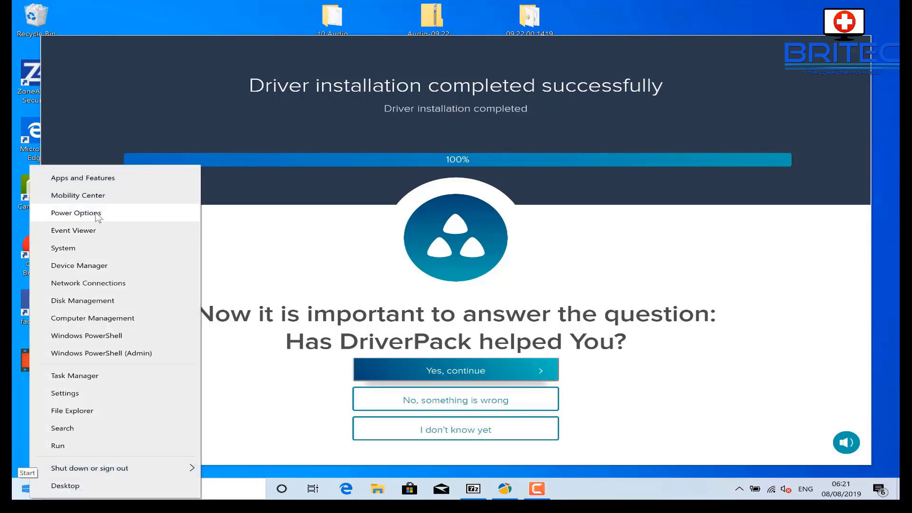
left_click(93, 267)
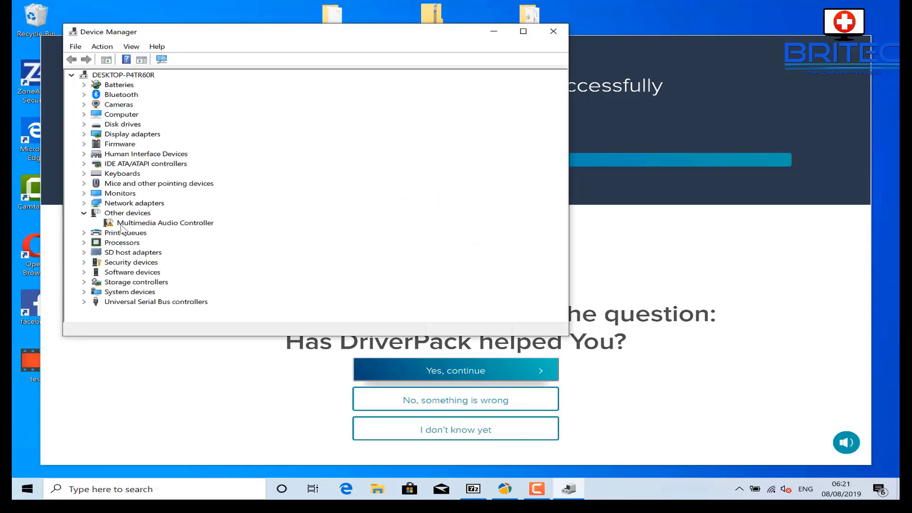
left_click(121, 225)
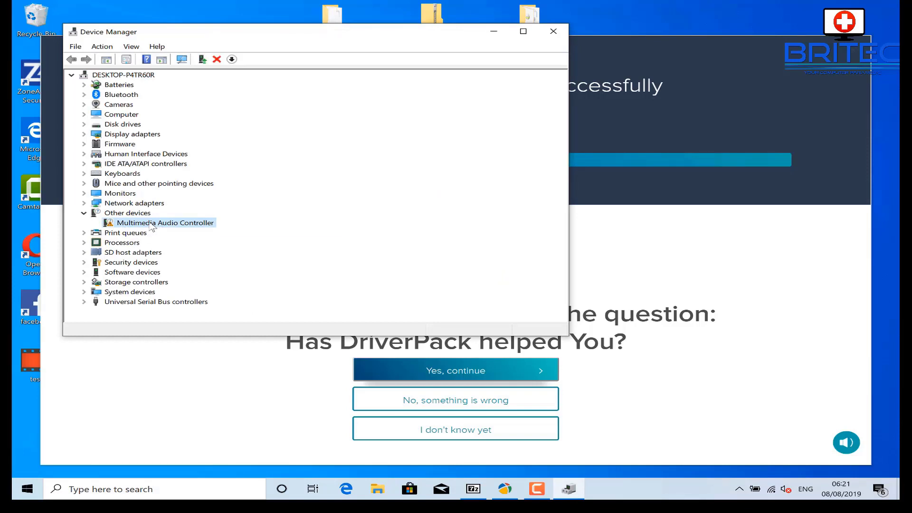
left_click(552, 32)
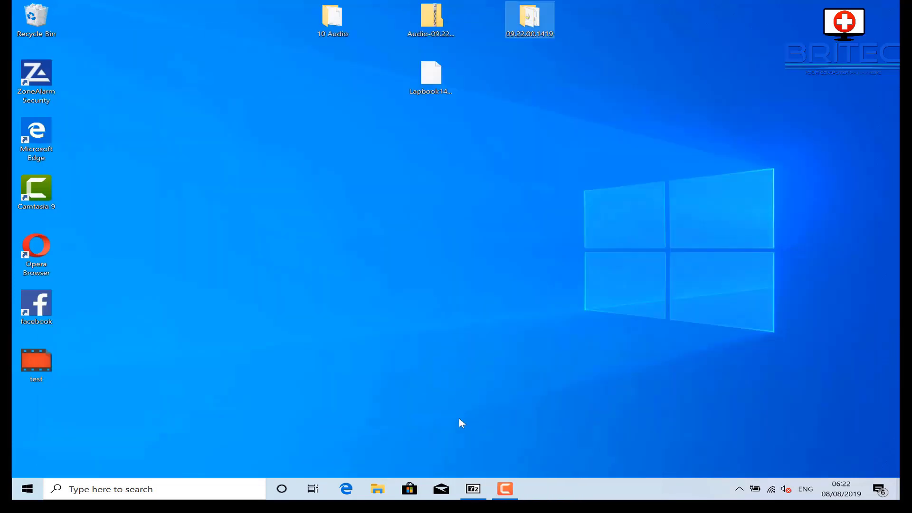
- Select the Lapbook14.1 driver archive on the desktop, reopen Device Manager and move its window toward the desktop's centre
left_click(432, 85)
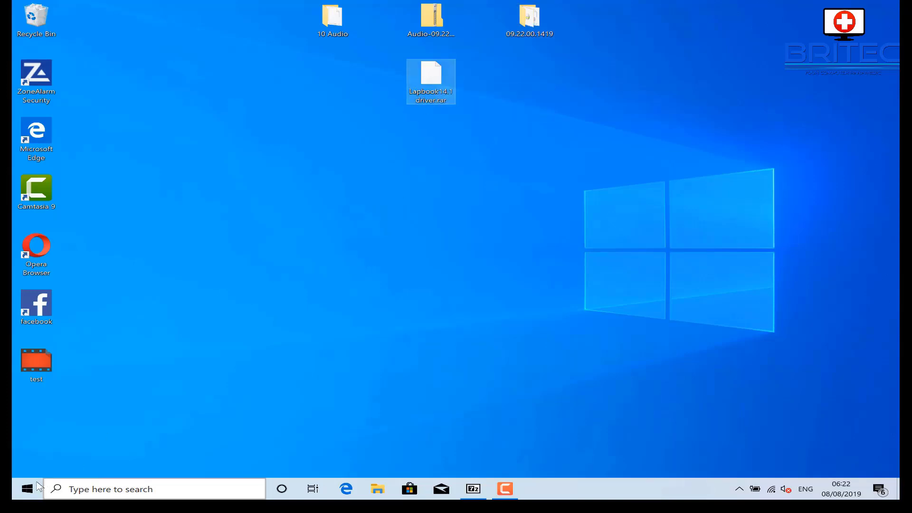
left_click(26, 491)
right_click(27, 494)
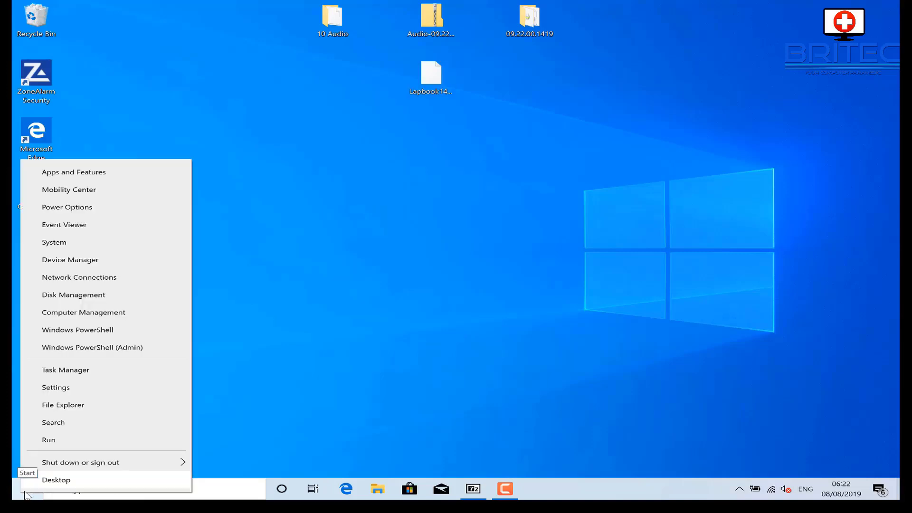
left_click(77, 262)
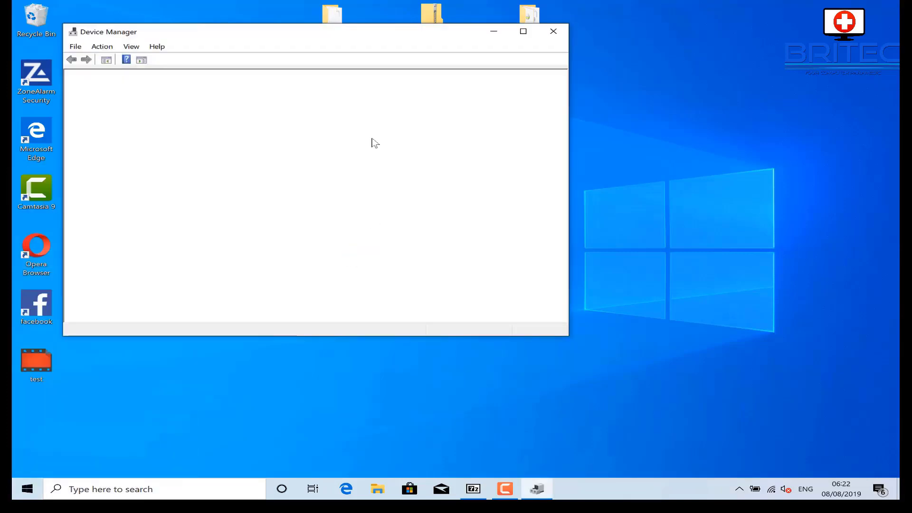
left_click_drag(346, 44, 482, 116)
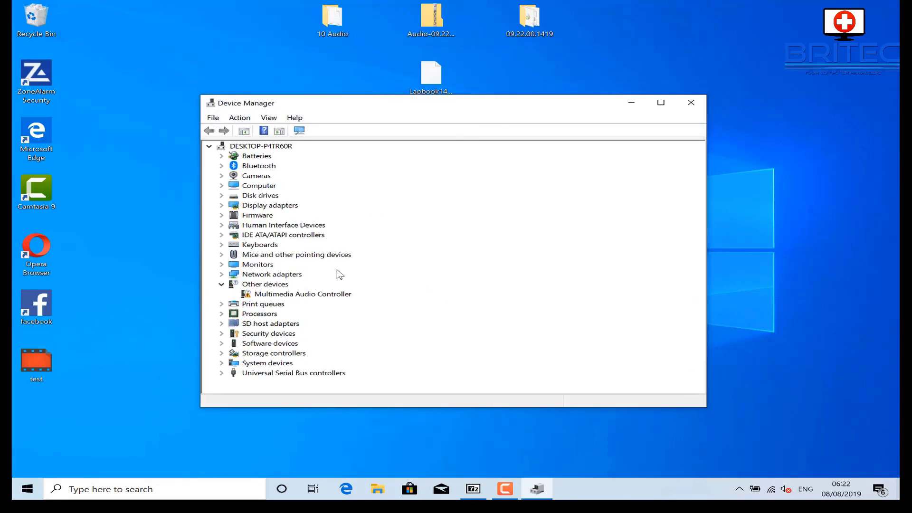
- Start a driver update for the Multimedia Audio Controller and choose to browse the computer for driver software
left_click(328, 295)
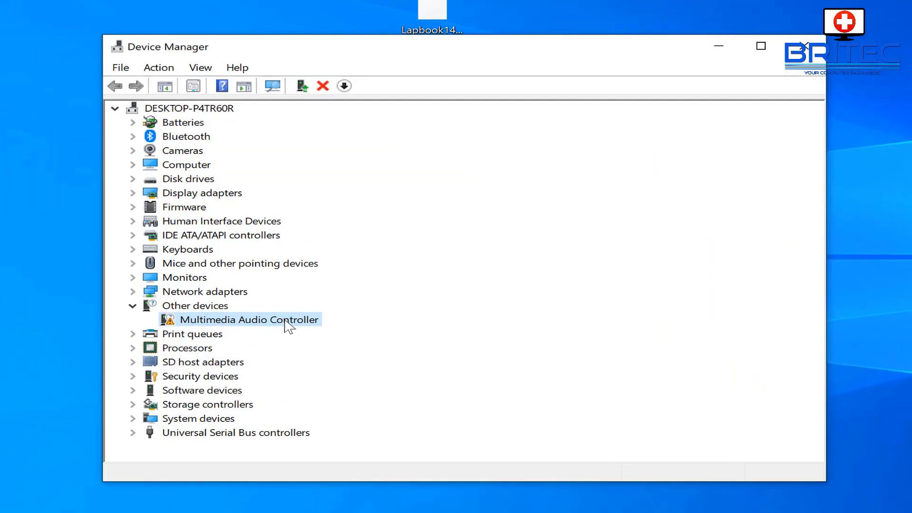
right_click(286, 325)
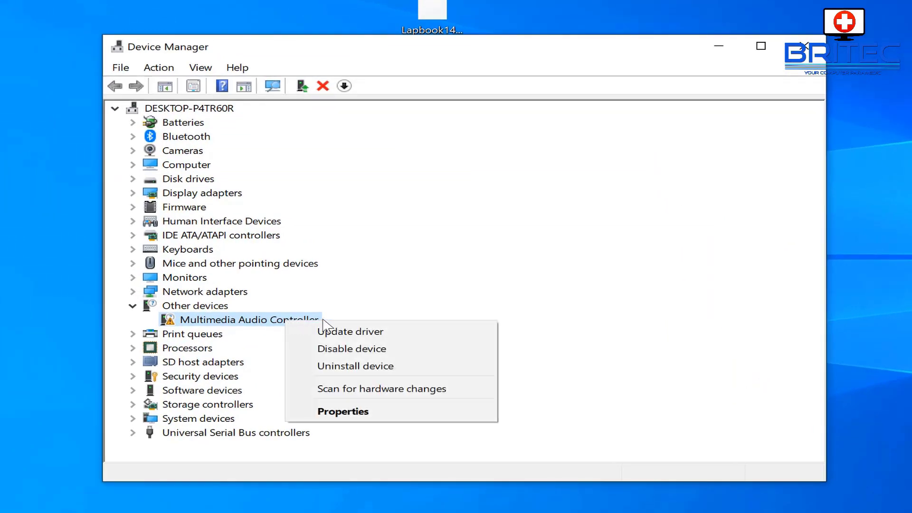
left_click(346, 331)
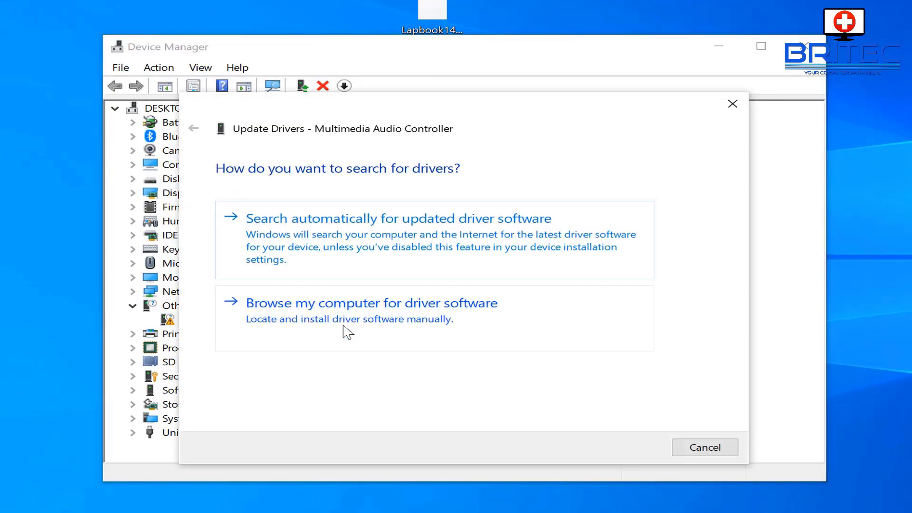
left_click(373, 323)
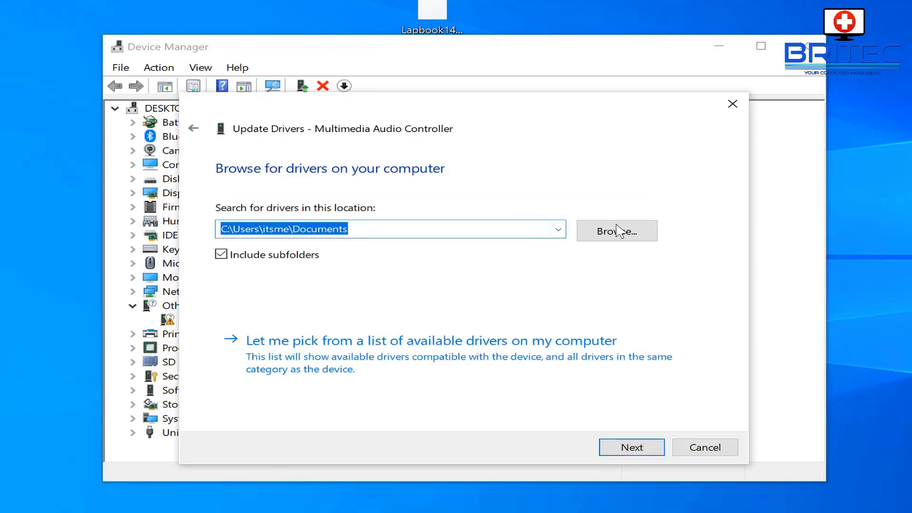
- Set the driver search location to the desktop folder 09.22.00.1419, install the audio controller driver and close the wizard
left_click(614, 246)
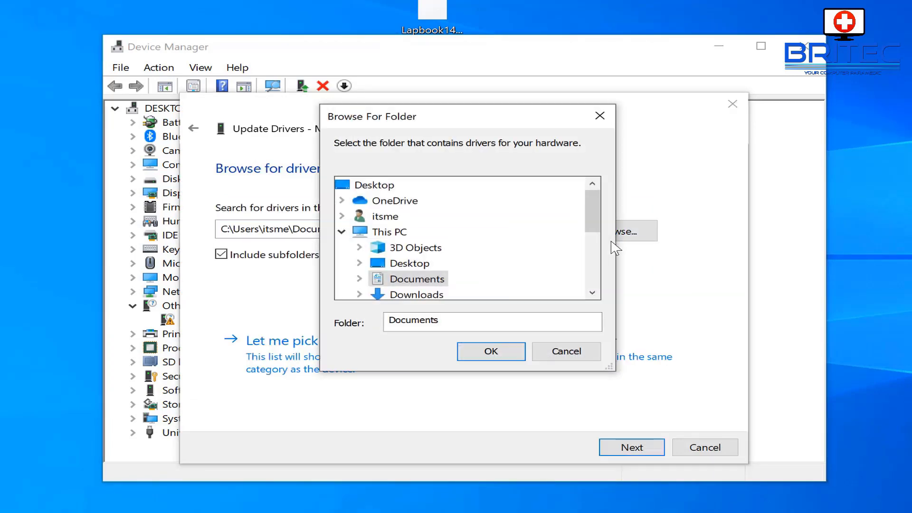
left_click(359, 263)
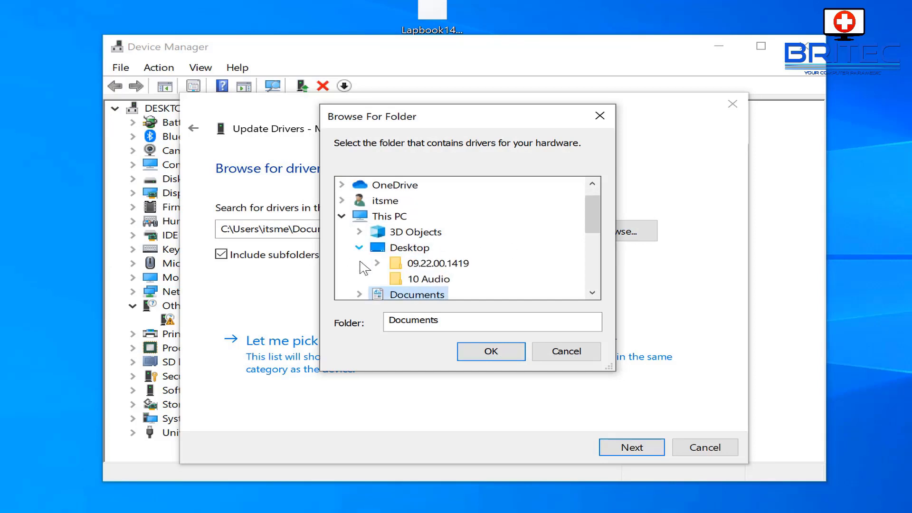
double_click(435, 264)
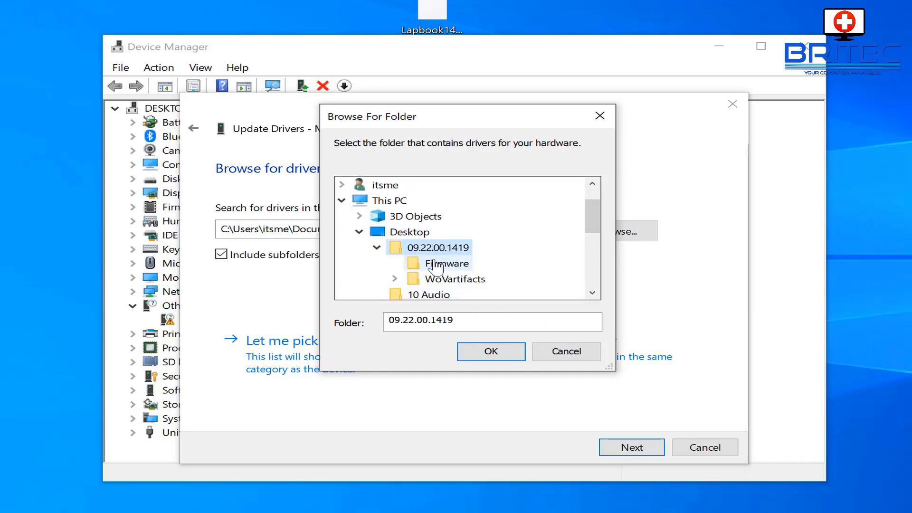
left_click(475, 353)
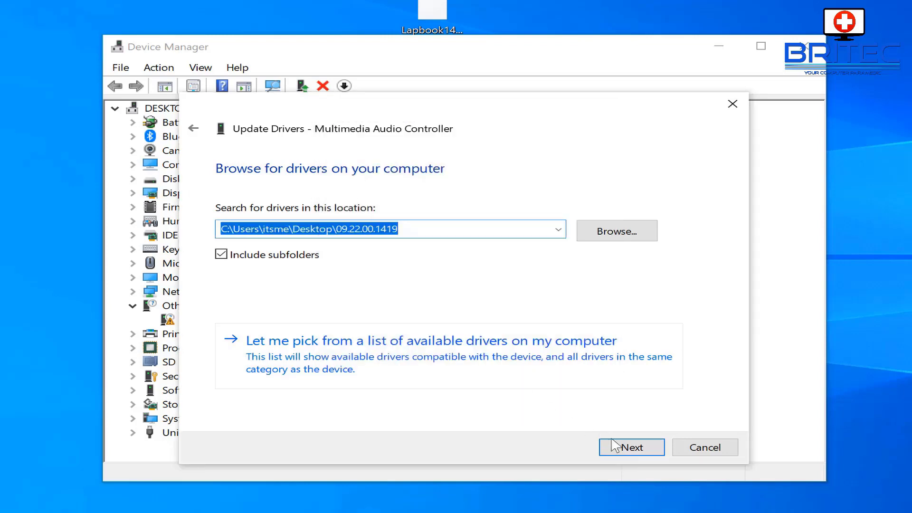
left_click(630, 449)
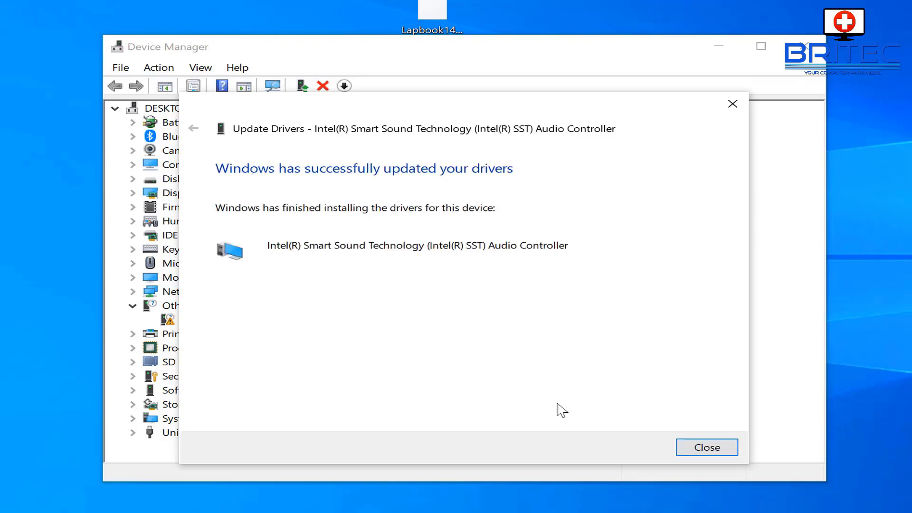
left_click(707, 454)
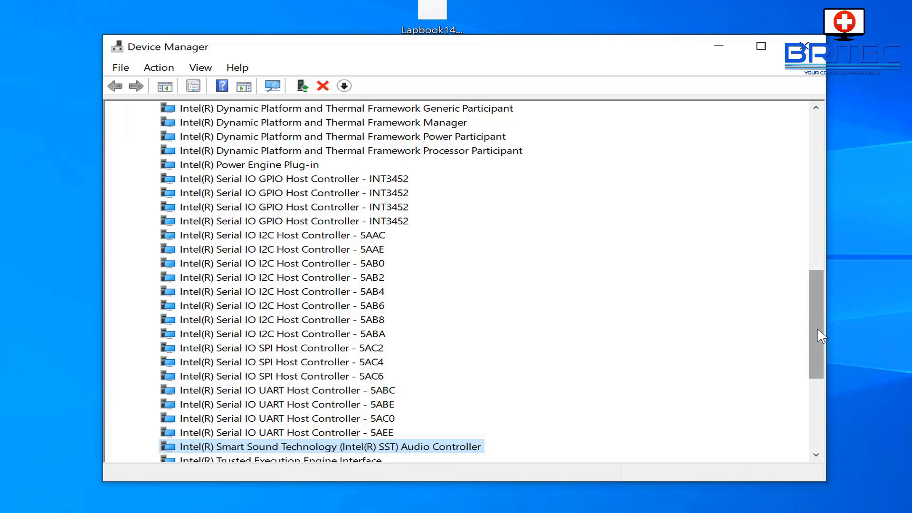
- Start a driver update for Intel High Definition Audio under Other devices, browsing the computer for the driver software
left_click_drag(820, 336, 816, 216)
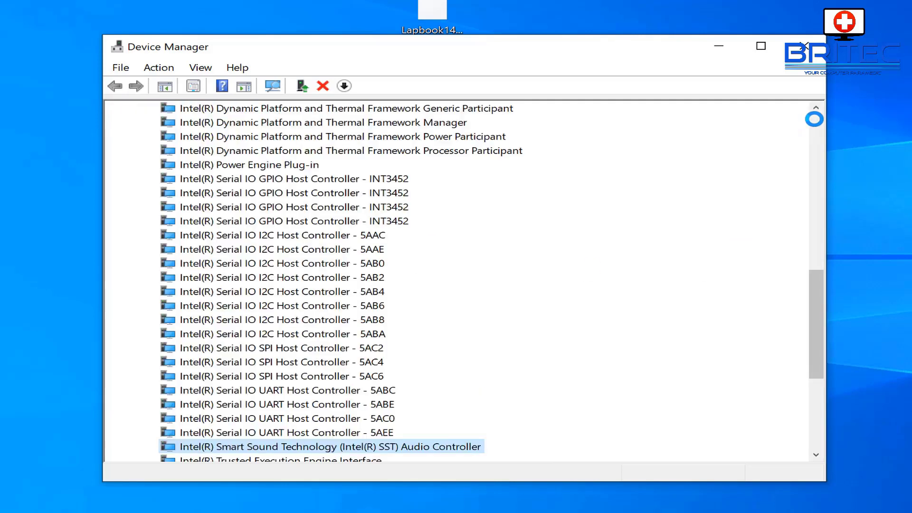
scroll(816, 113, "up", 1)
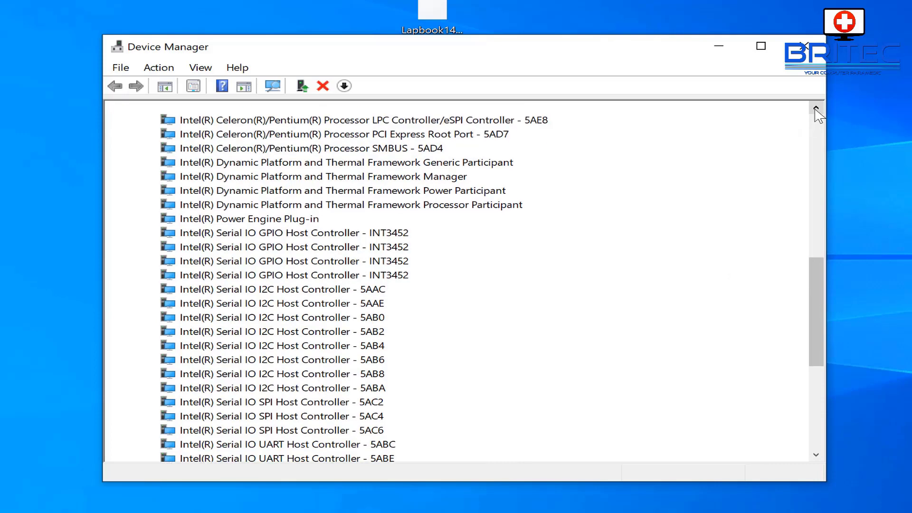
left_click(815, 110)
left_click(816, 109)
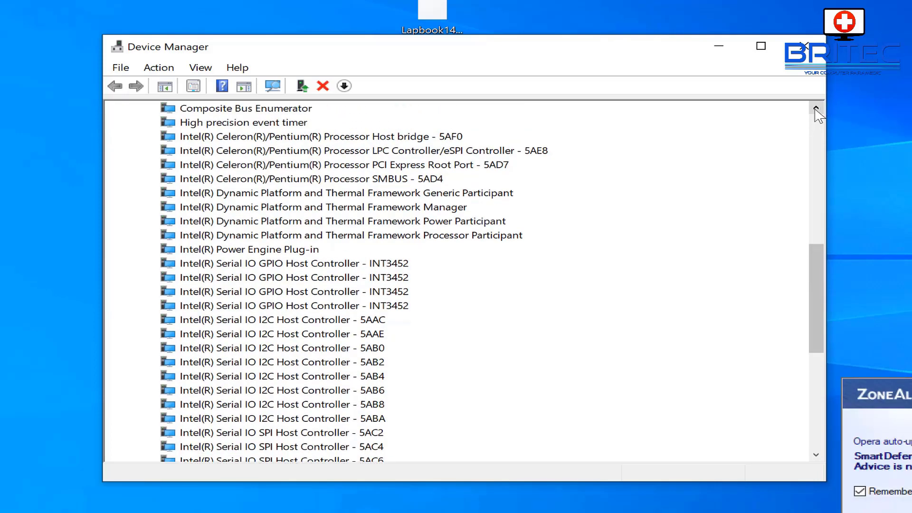
scroll(815, 112, "up", 3)
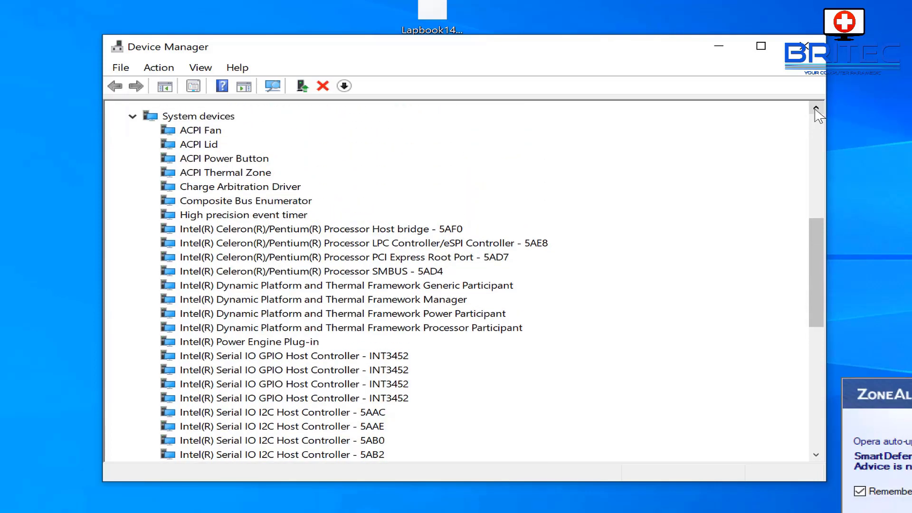
scroll(816, 112, "up", 3)
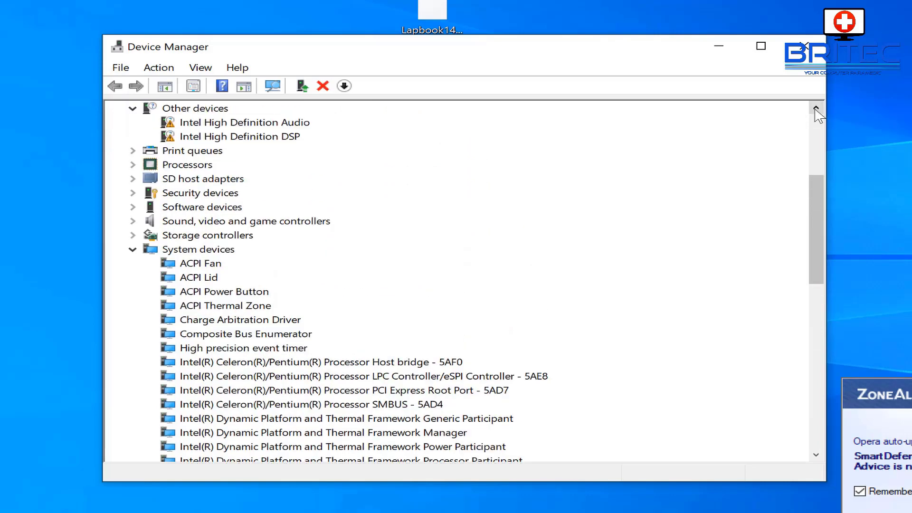
scroll(816, 113, "up", 2)
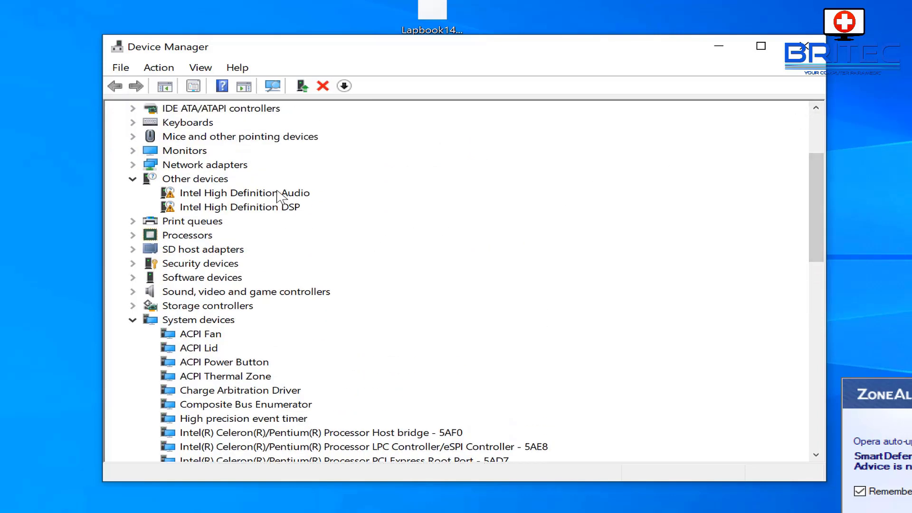
left_click(277, 192)
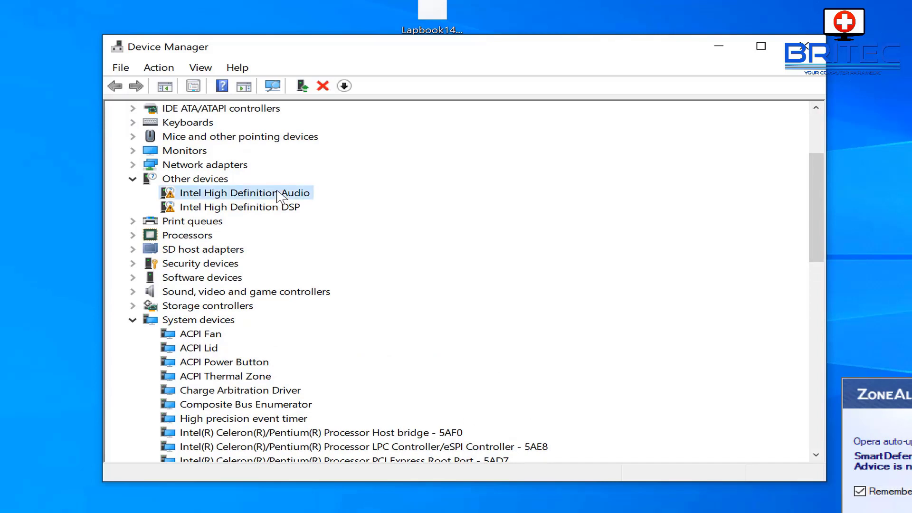
right_click(231, 199)
left_click(288, 207)
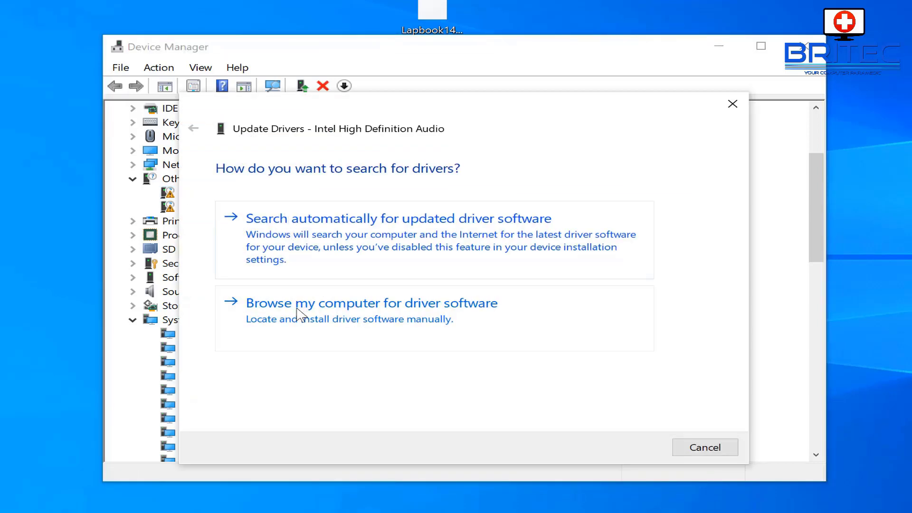
left_click(297, 314)
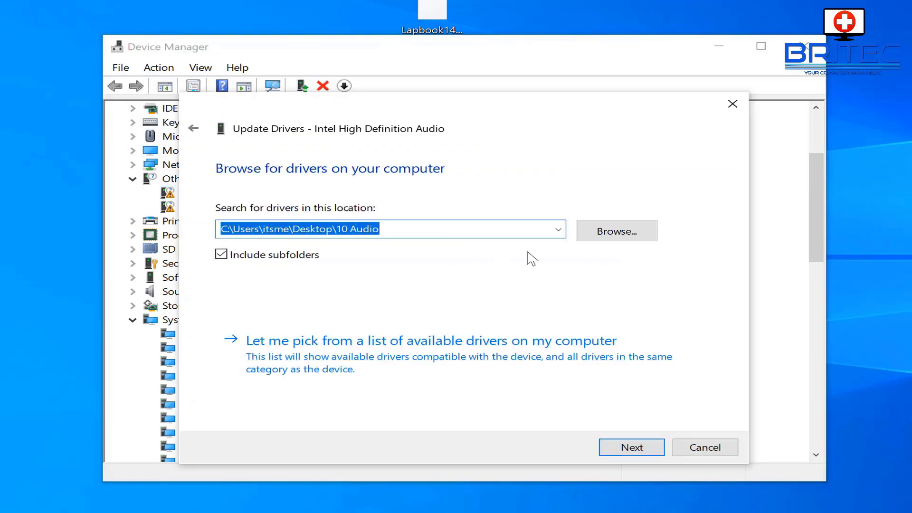
- Install the Intel High Definition Audio driver from the desktop folder 8029_FF00_PG454_Win10_TH_RS_Win8.1_Win8_Win7_WHQL and close the wizard
left_click(603, 242)
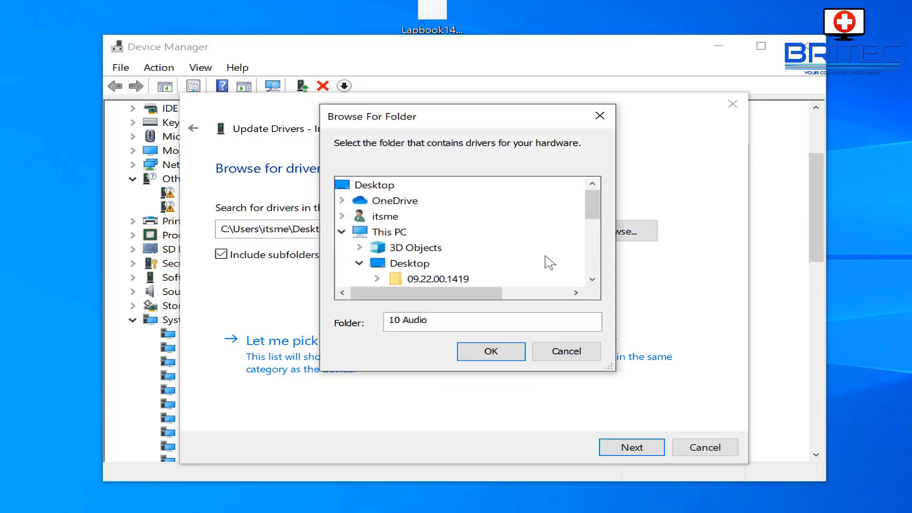
left_click(592, 280)
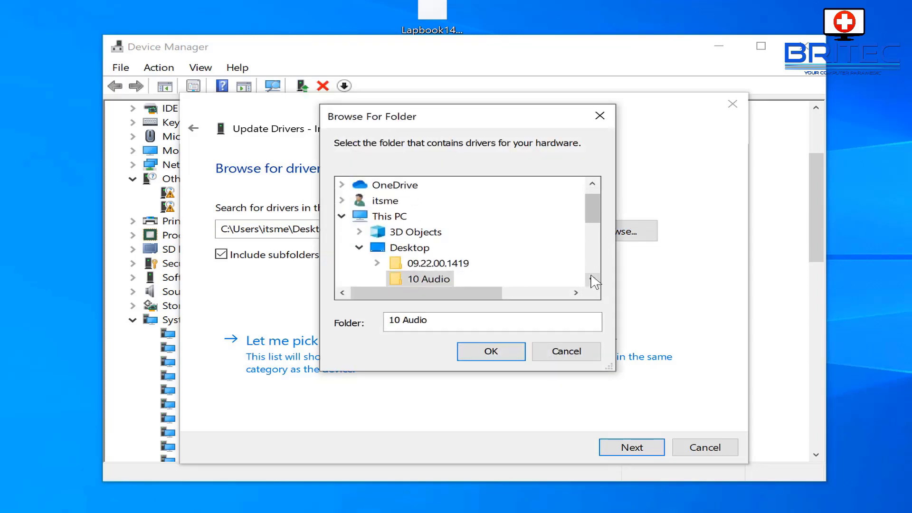
left_click(592, 279)
left_click(592, 279)
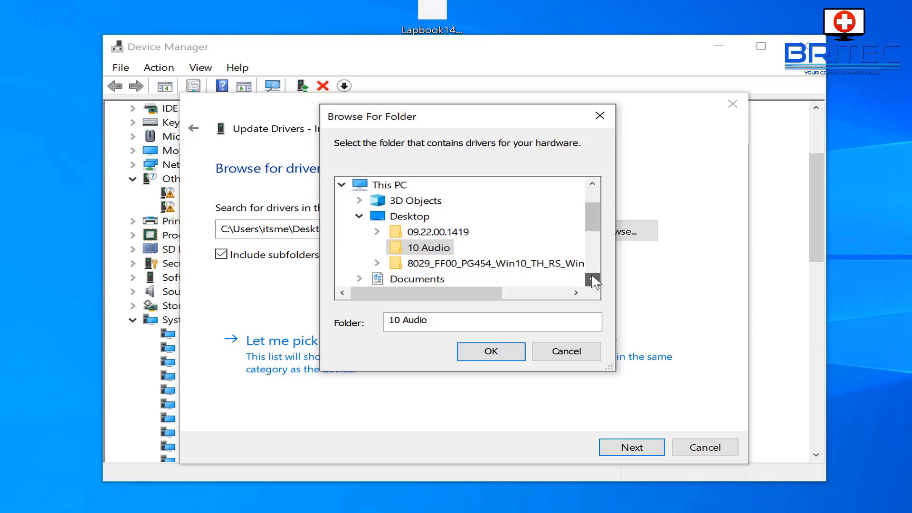
left_click(504, 262)
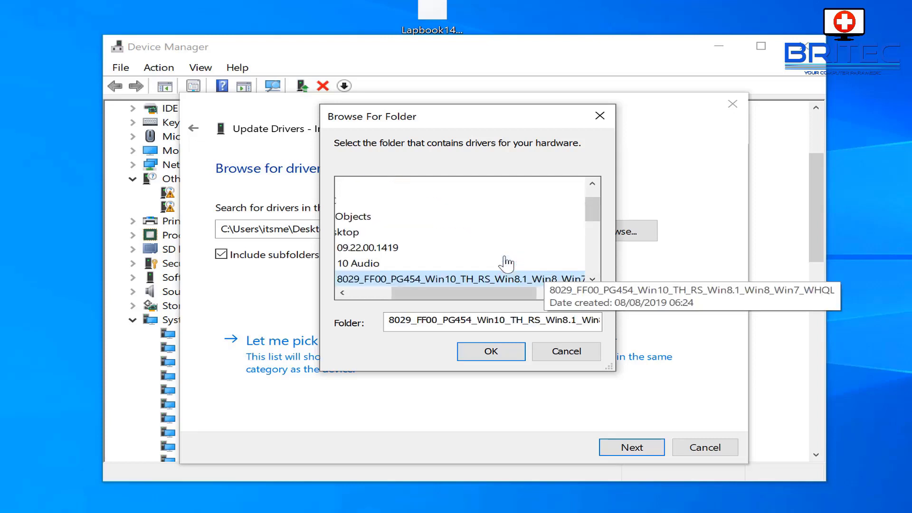
left_click(490, 352)
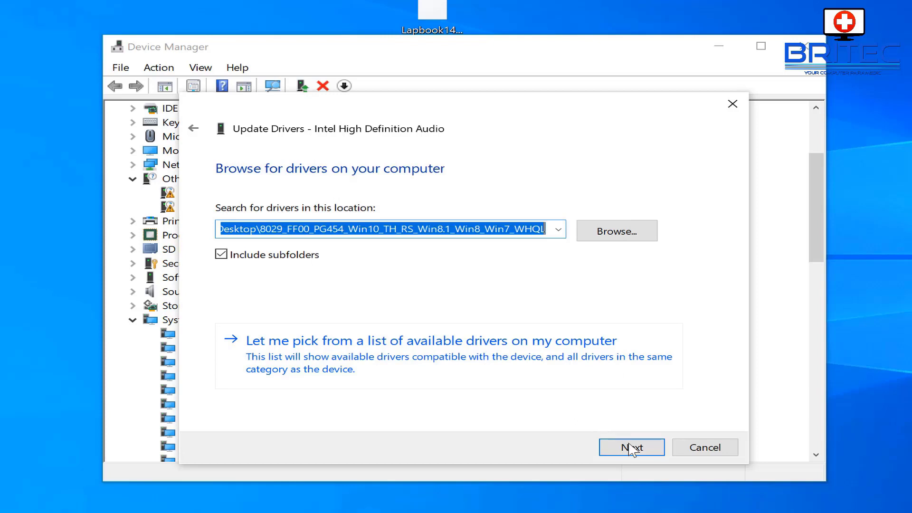
left_click(632, 449)
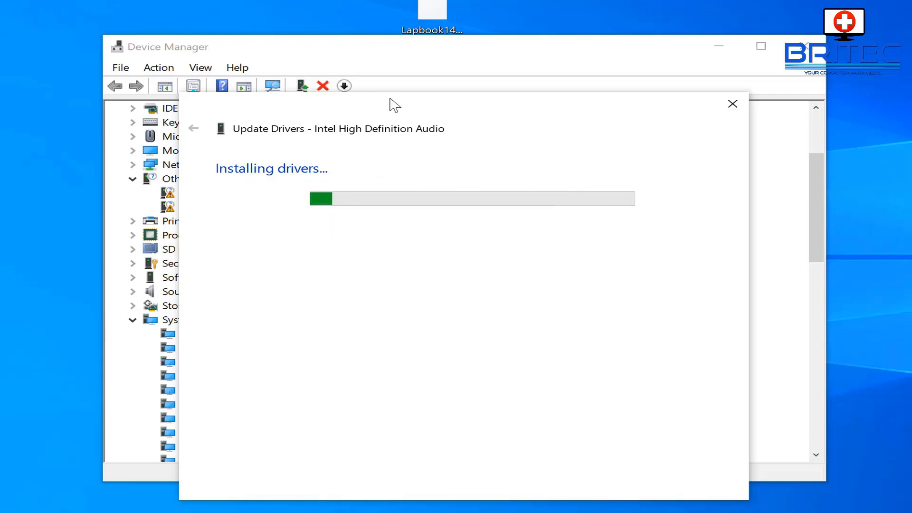
left_click_drag(405, 101, 546, 85)
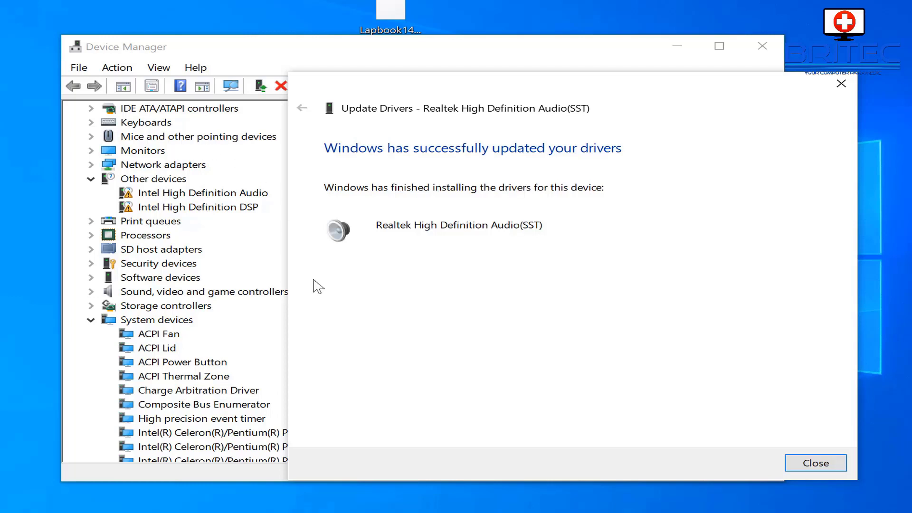
left_click(821, 462)
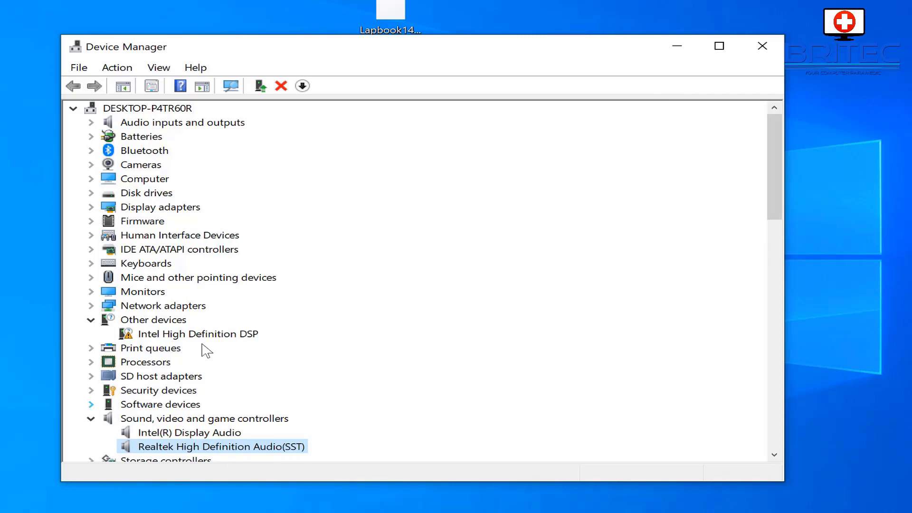
- Select Intel High Definition DSP under Other devices and close Device Manager
left_click(242, 335)
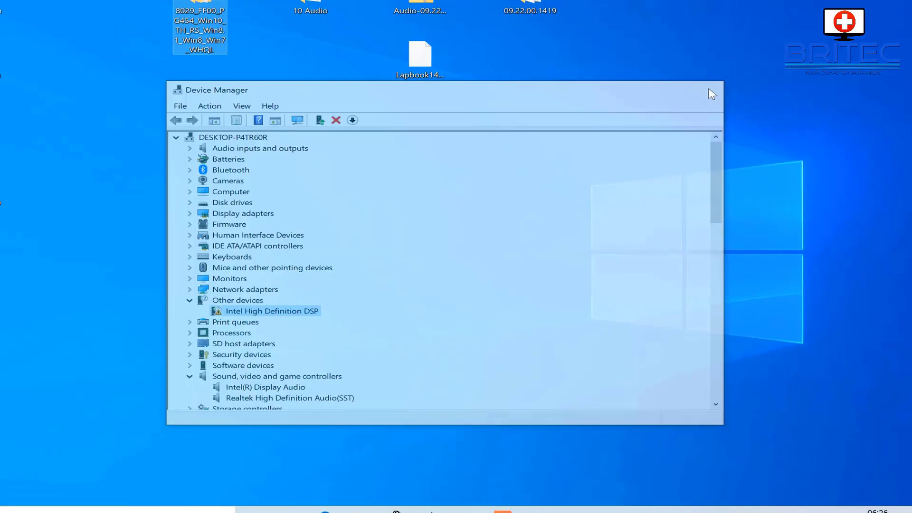
left_click(760, 49)
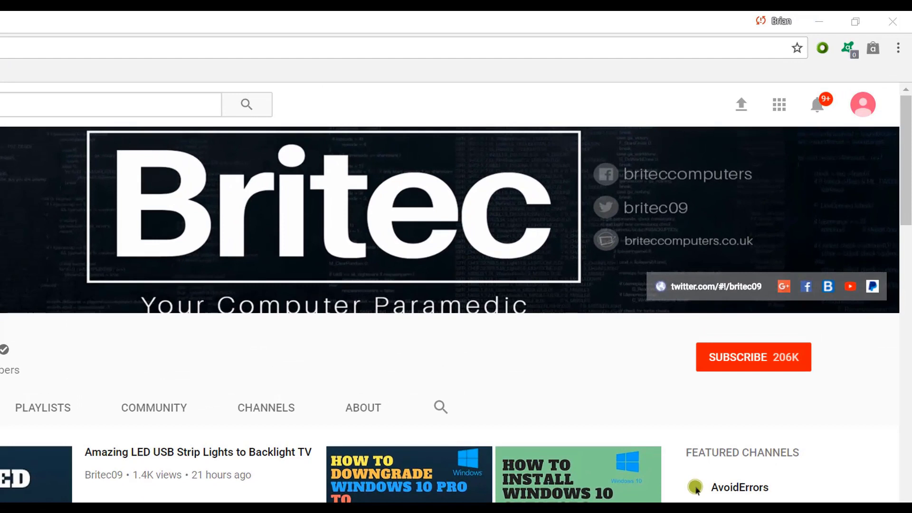
- Subscribe to the Britec channel on its YouTube page
left_click(763, 363)
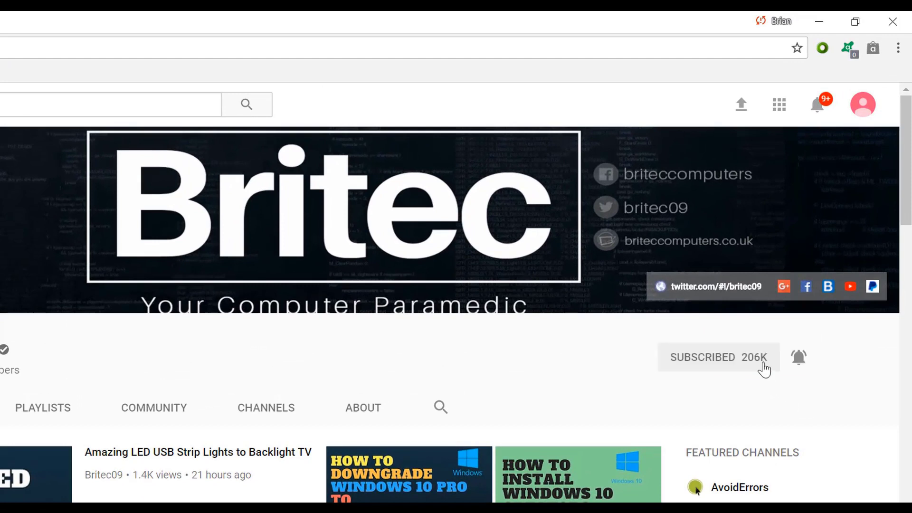